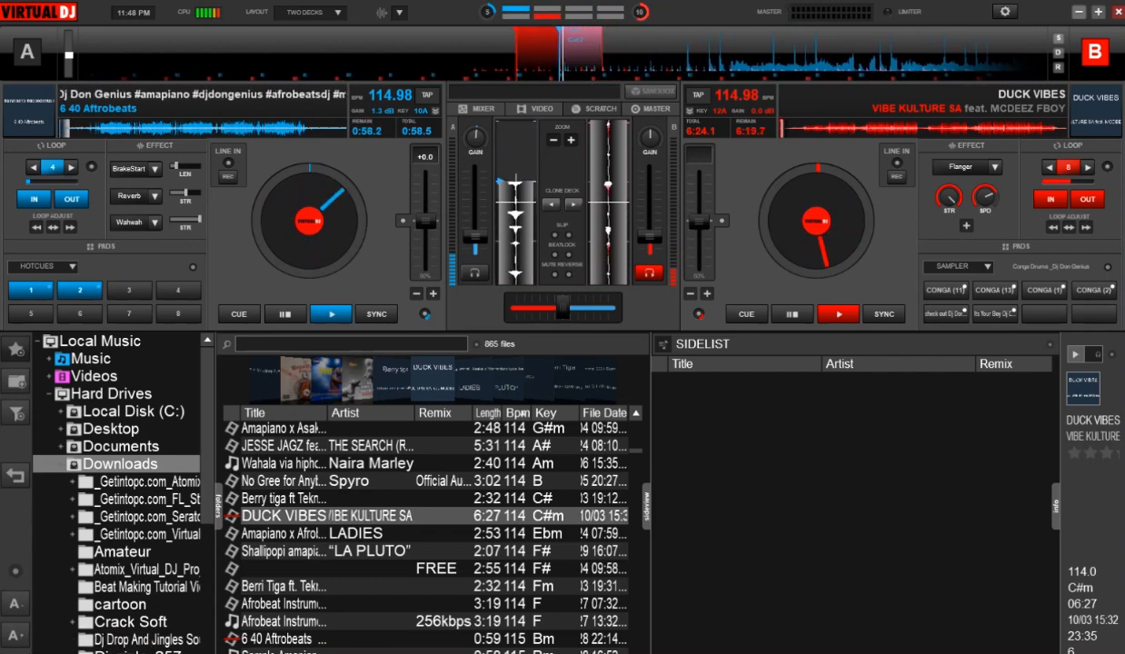
- Expand the file browser to its larger view, and restore it to its normal size
left_click_drag(35, 650, 29, 650)
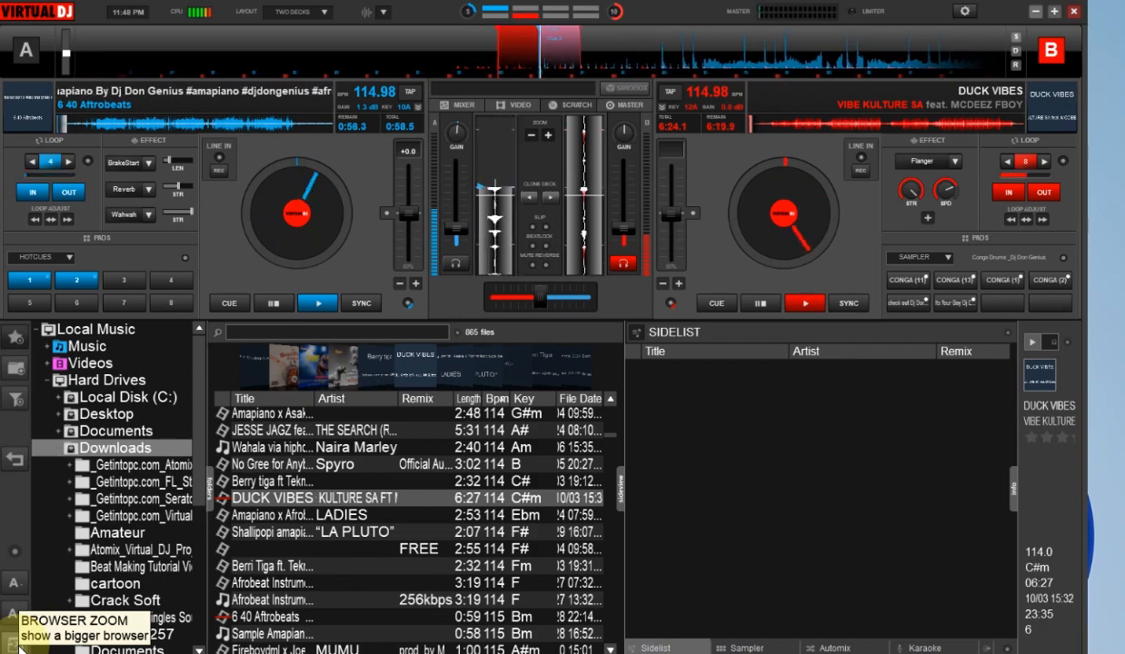
left_click(19, 643)
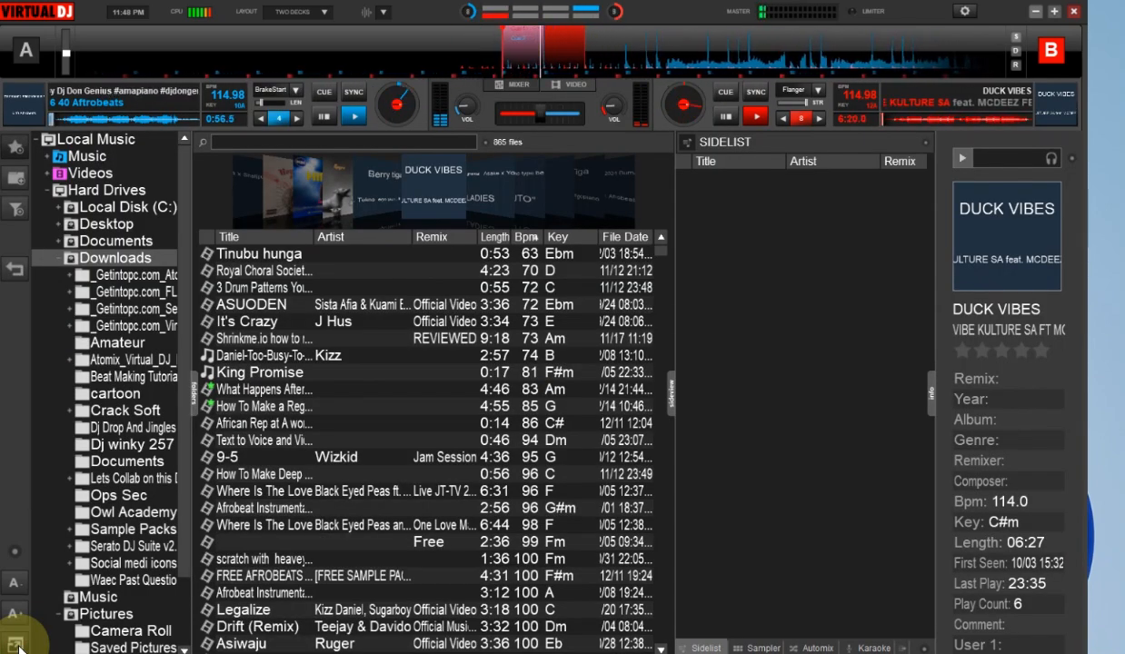
left_click(18, 647)
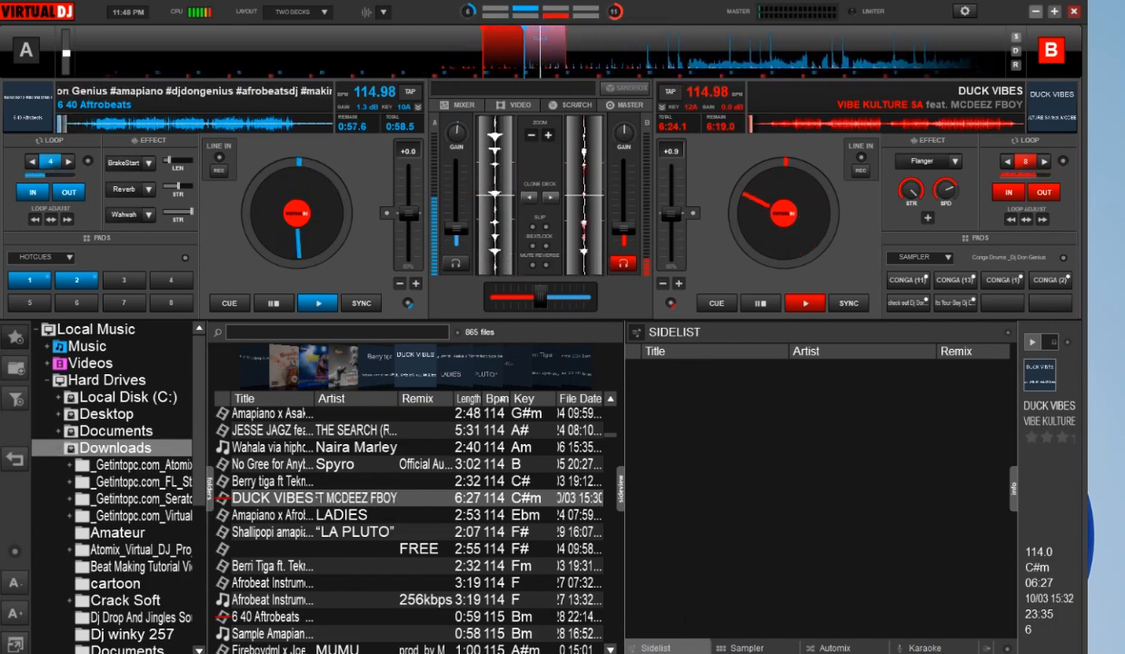
left_click_drag(1120, 549, 1123, 580)
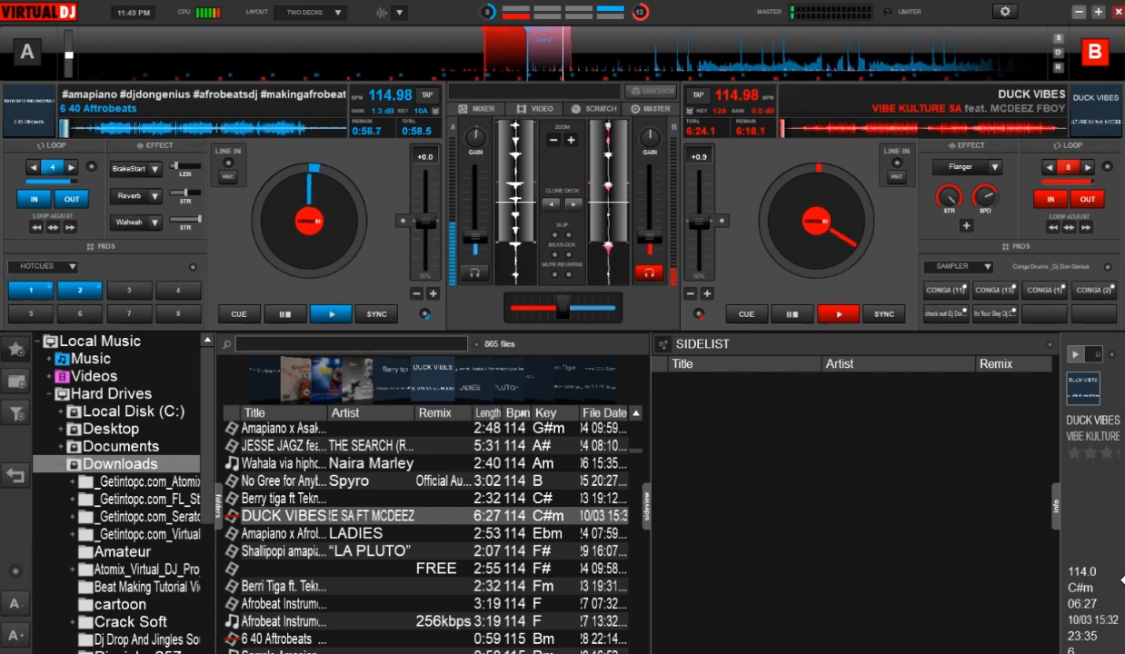
- Select all tracks in the Downloads folder and inspect the batch options, including Analyze for BPM etc, without running any
left_click(403, 429)
key("ctrl+a")
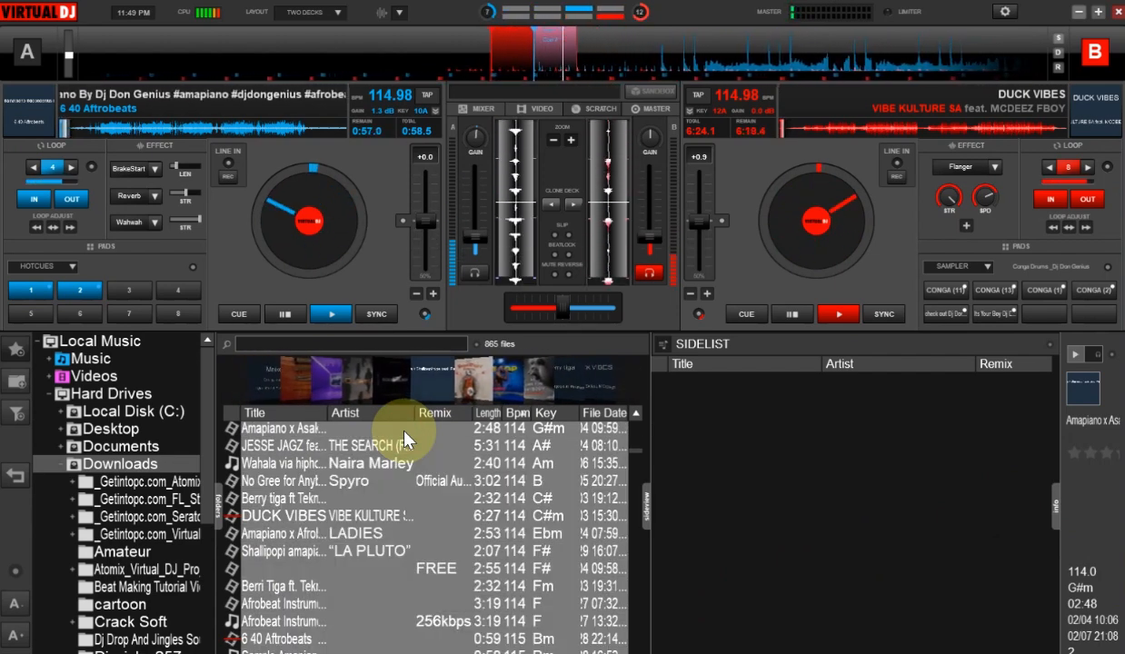
right_click(404, 434)
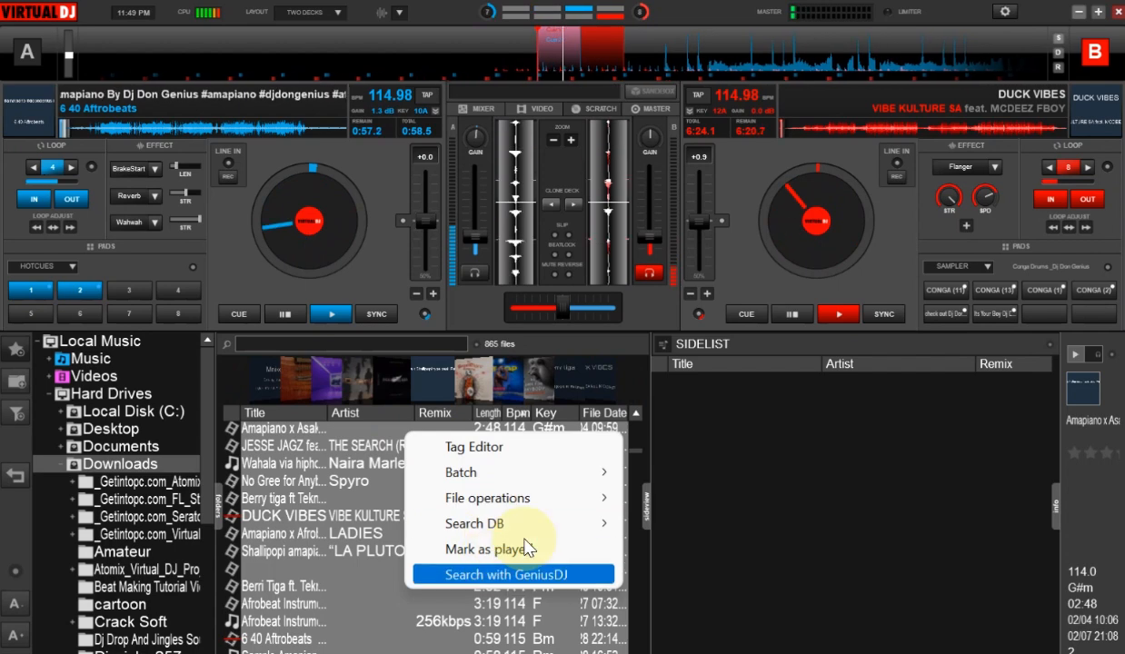
mouse_move(523, 511)
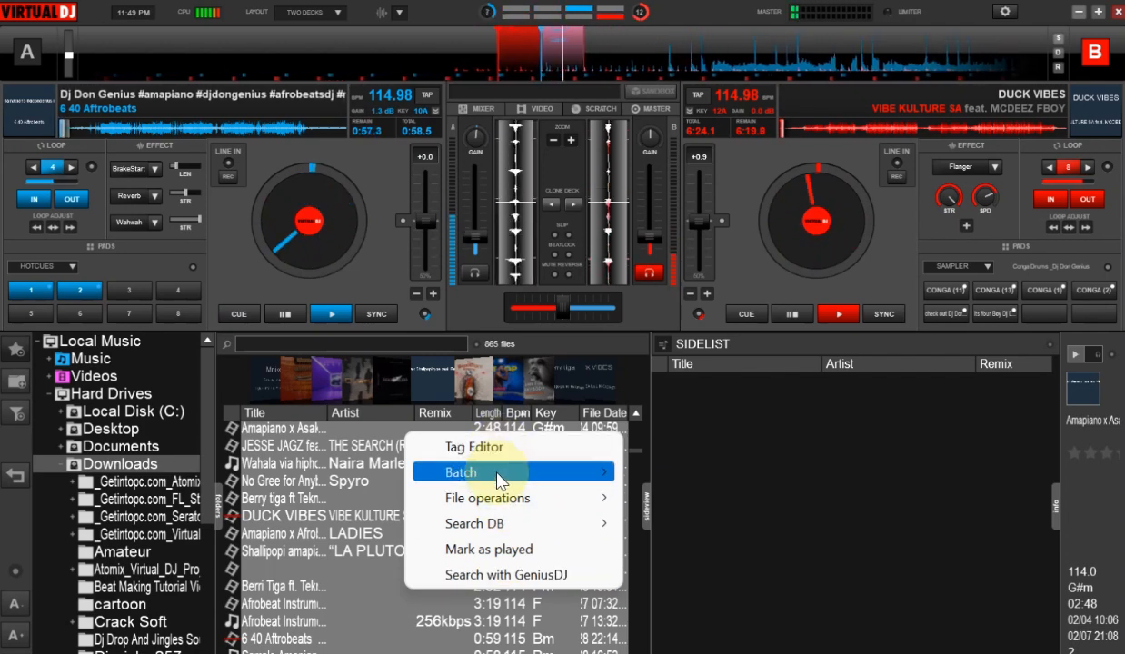
mouse_move(499, 482)
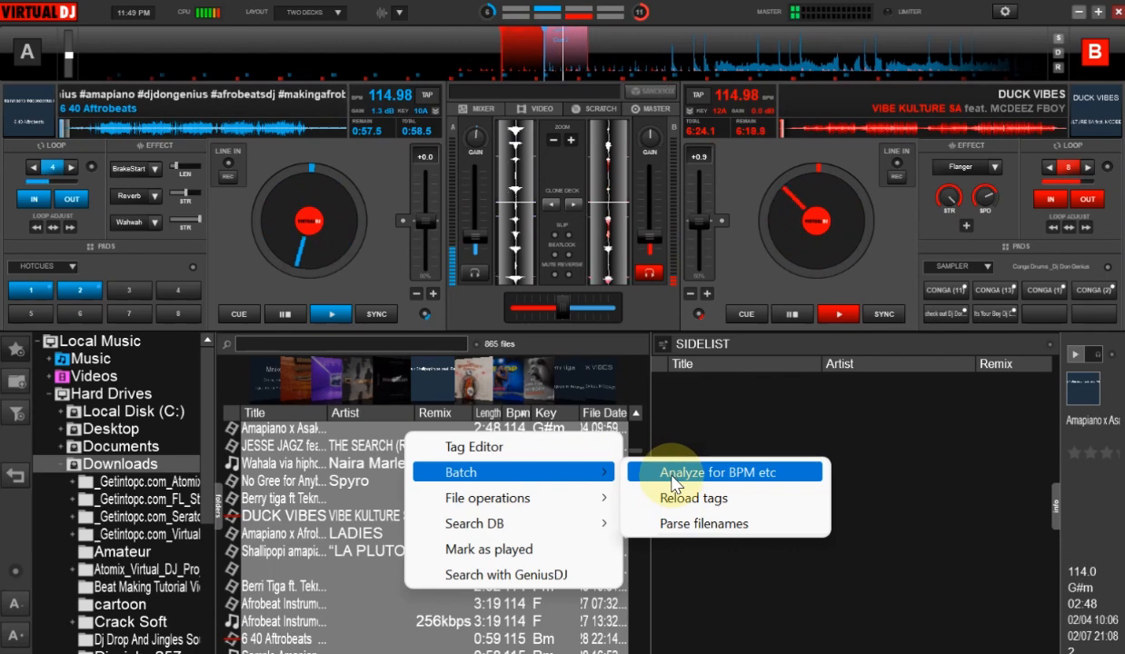
left_click(305, 515)
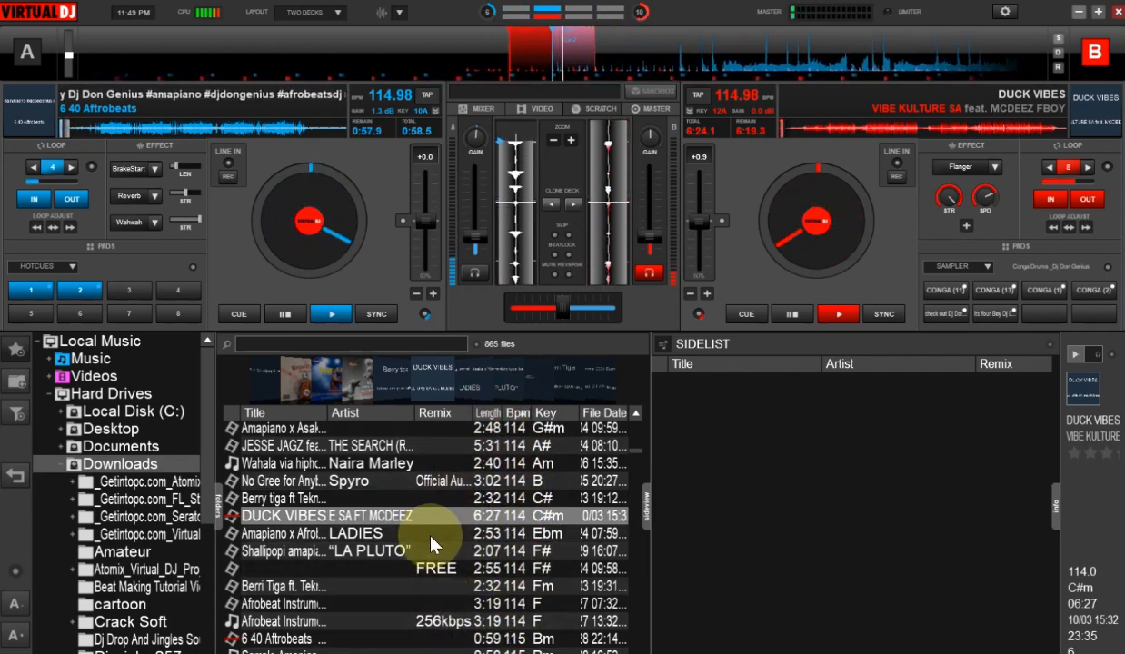
- Check which columns are available for the track list, and dismiss the choices without changing any
right_click(391, 414)
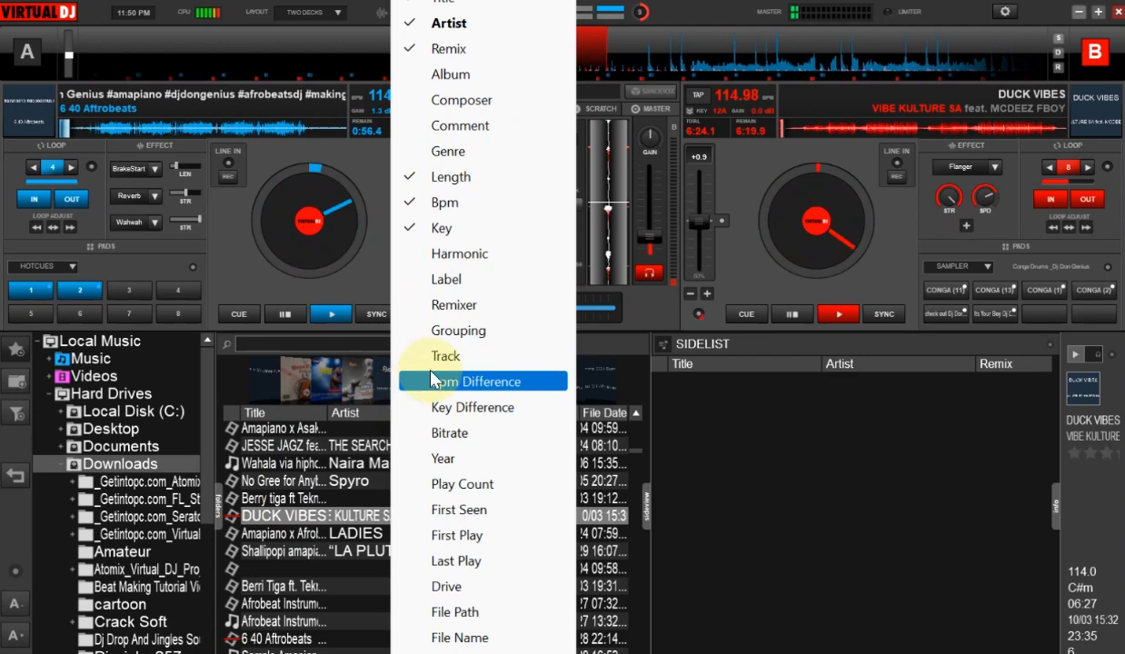
left_click(332, 474)
left_click(329, 467)
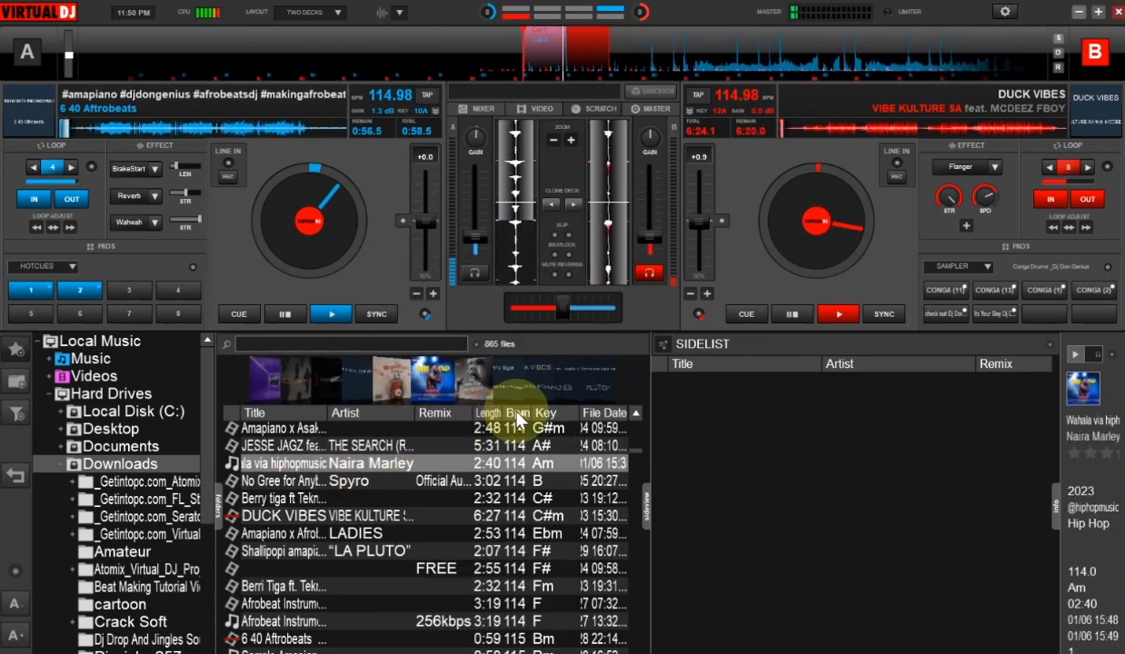
- Sort the track list by BPM in descending order and return it to ascending order
left_click(516, 414)
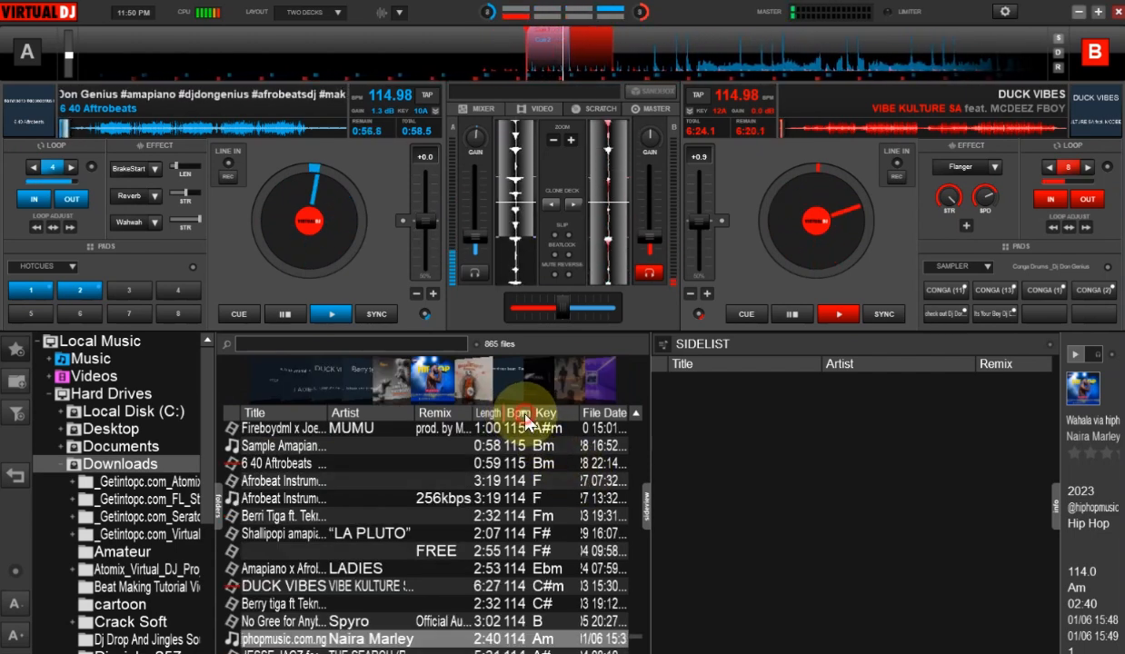
left_click(530, 418)
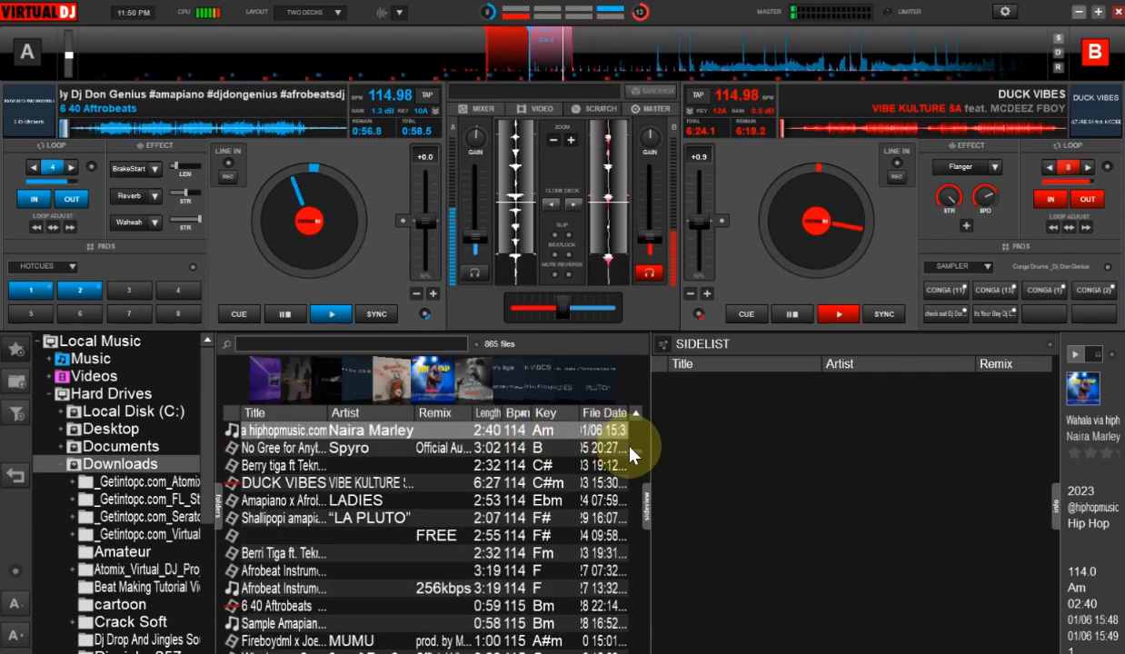
- Browse the BPM-sorted Downloads tracks from the slowest upward, comparing the songs between 100 and 105 BPM
left_click_drag(635, 451, 635, 412)
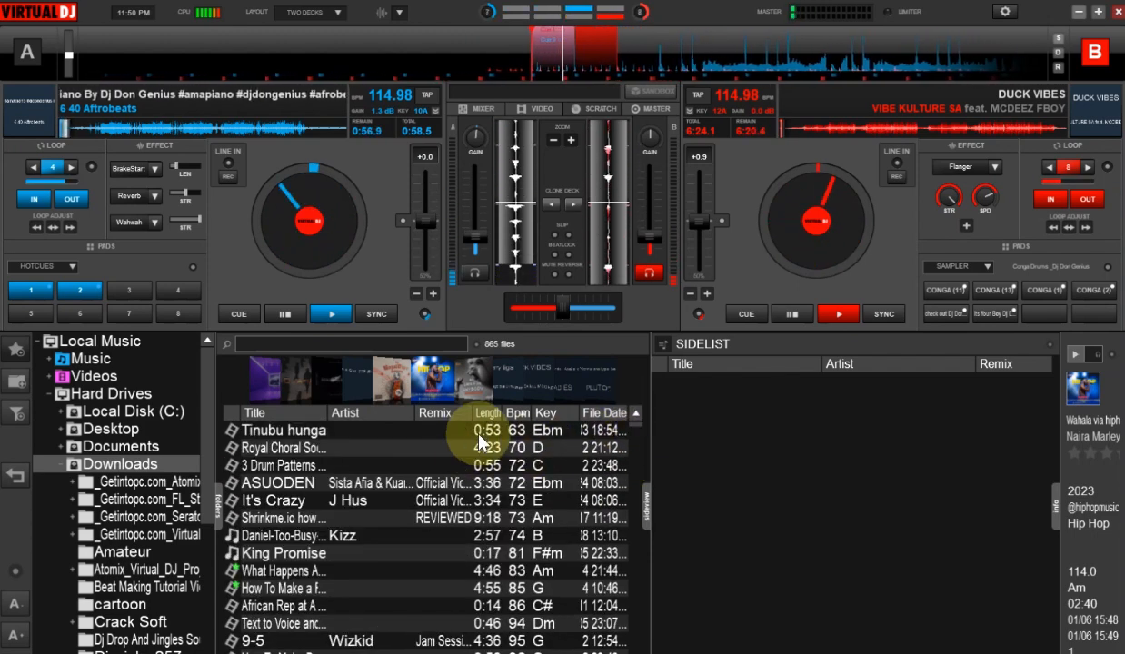
left_click(482, 518)
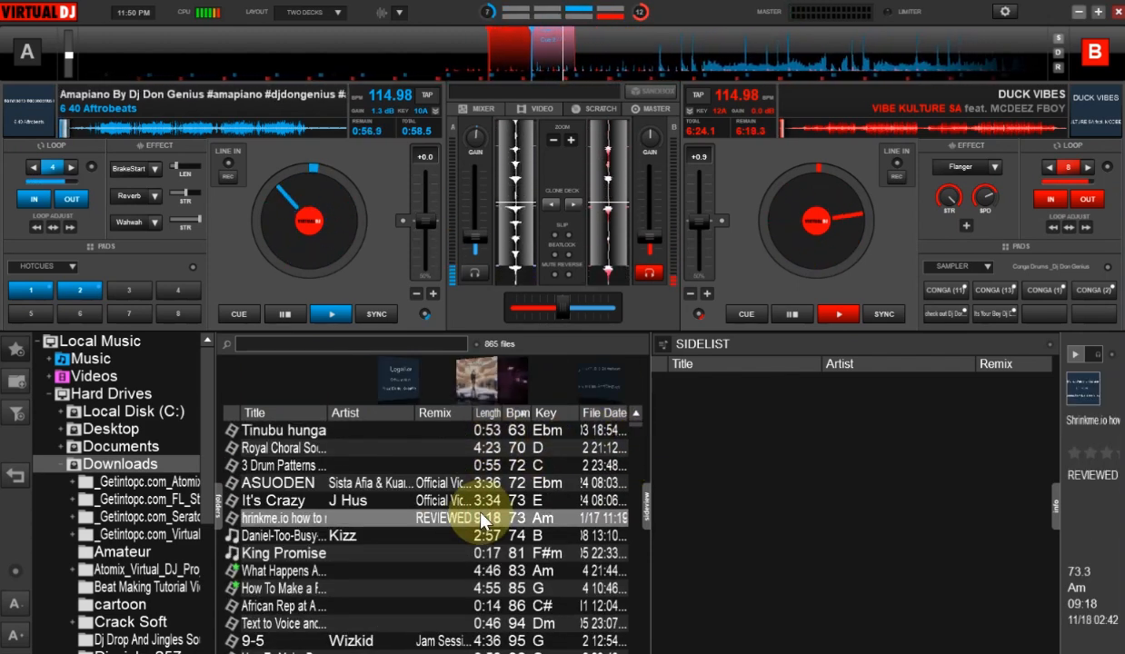
key("Down")
key("Down")
key("Down")
key("Down")
key("Down")
key("Down")
key("Down")
key("Down")
key("Down")
key("Down")
key("Down")
key("Down")
key("Down")
key("Down")
key("Down")
key("Down")
key("Down")
key("Down")
key("Down")
key("Down")
key("Down")
key("Down")
key("Down")
key("Down")
key("Down")
key("Down")
key("Down")
key("Down")
key("Down")
key("Down")
key("Down")
key("Down")
key("Down")
key("Down")
key("Down")
key("Down")
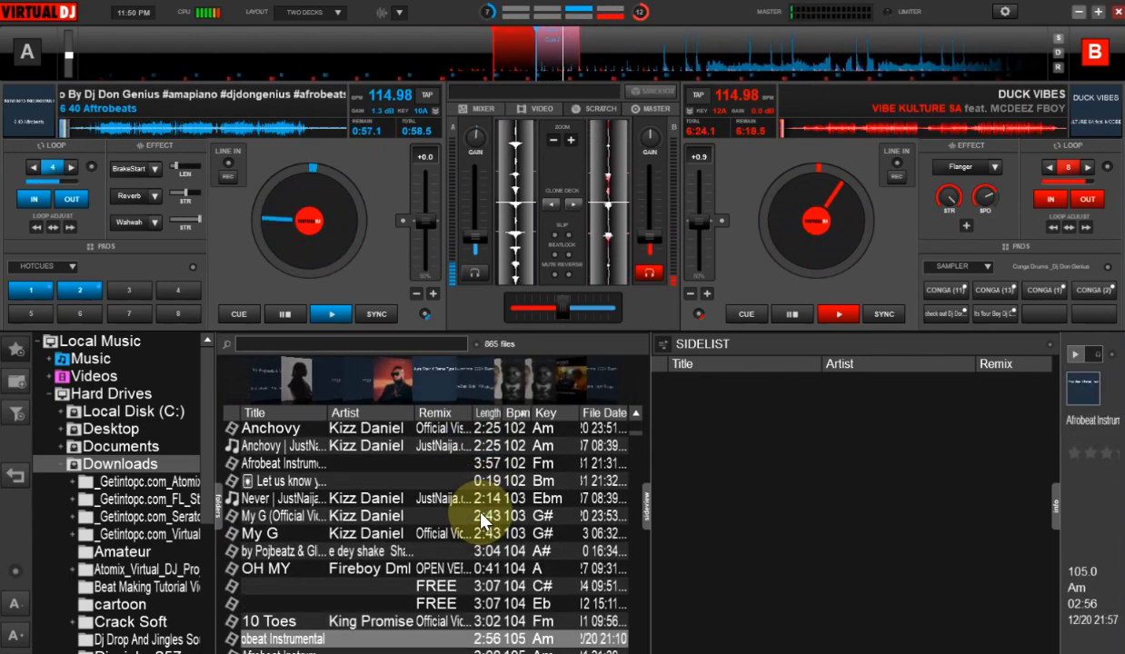
key("Up")
key("Up")
key("Up")
key("Up")
key("Up")
key("Up")
key("Up")
key("Up")
key("Up")
key("Up")
key("Up")
key("Up")
key("Up")
key("Up")
key("Up")
key("Up")
key("Up")
key("Up")
key("Up")
key("Up")
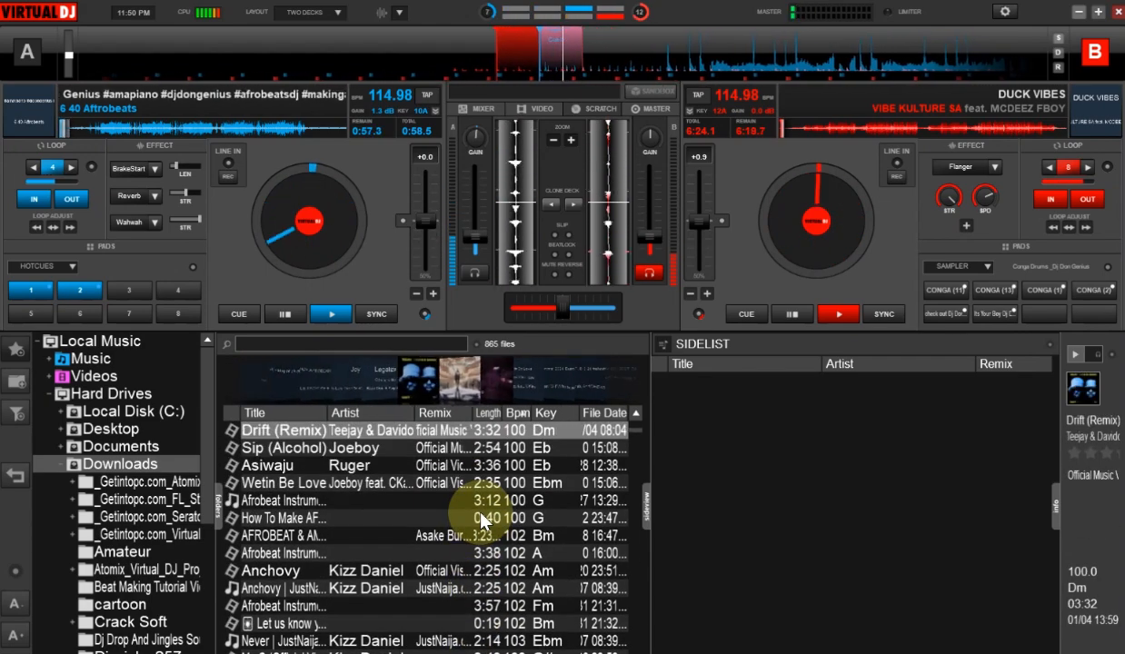
key("Down")
key("Down")
key("Down")
key("Down")
key("Down")
key("Down")
key("Down")
key("Down")
key("Down")
key("Down")
key("Down")
key("Down")
key("Down")
key("Down")
key("Down")
key("Down")
key("Down")
key("Down")
key("Down")
key("Down")
key("Down")
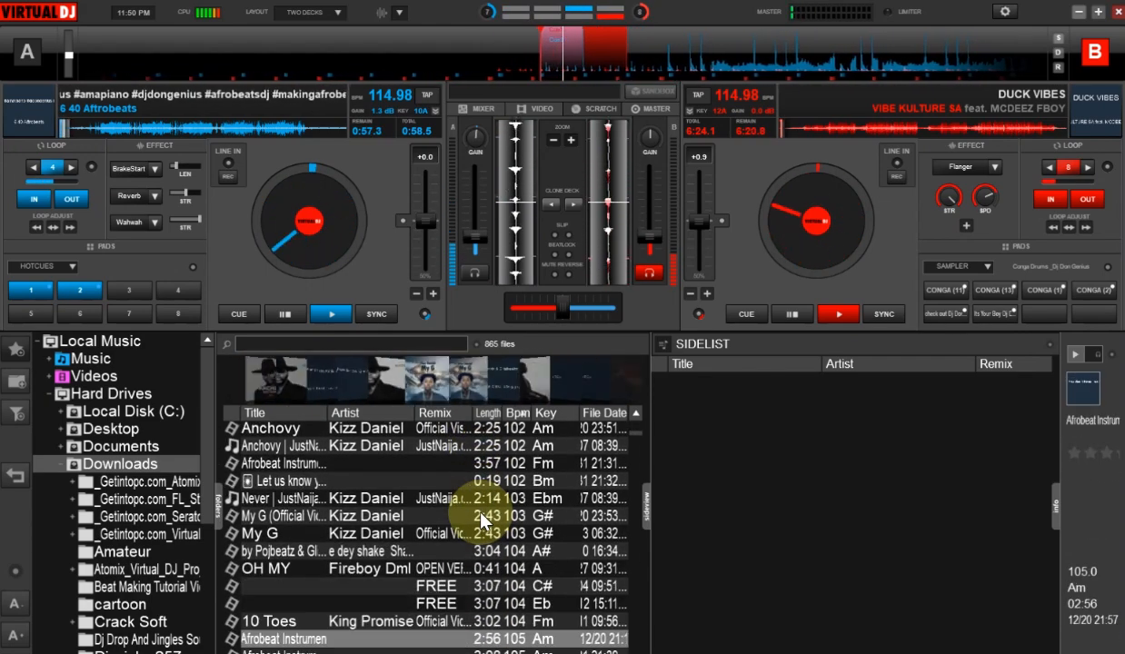
key("Down")
key("Down")
key("Down")
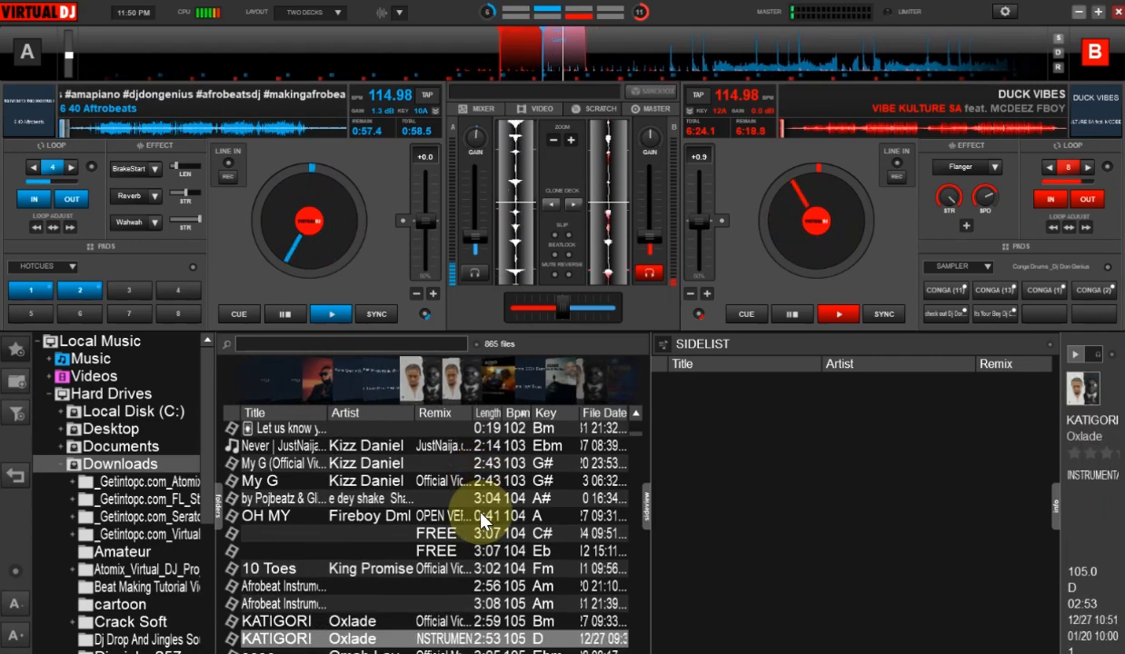
key("Up")
key("Up")
key("Up")
key("Up")
key("Up")
key("Up")
key("Up")
key("Up")
key("Up")
key("Up")
key("Up")
key("Up")
key("Up")
key("Up")
key("Up")
key("Up")
key("Up")
key("Up")
key("Up")
key("Up")
key("Up")
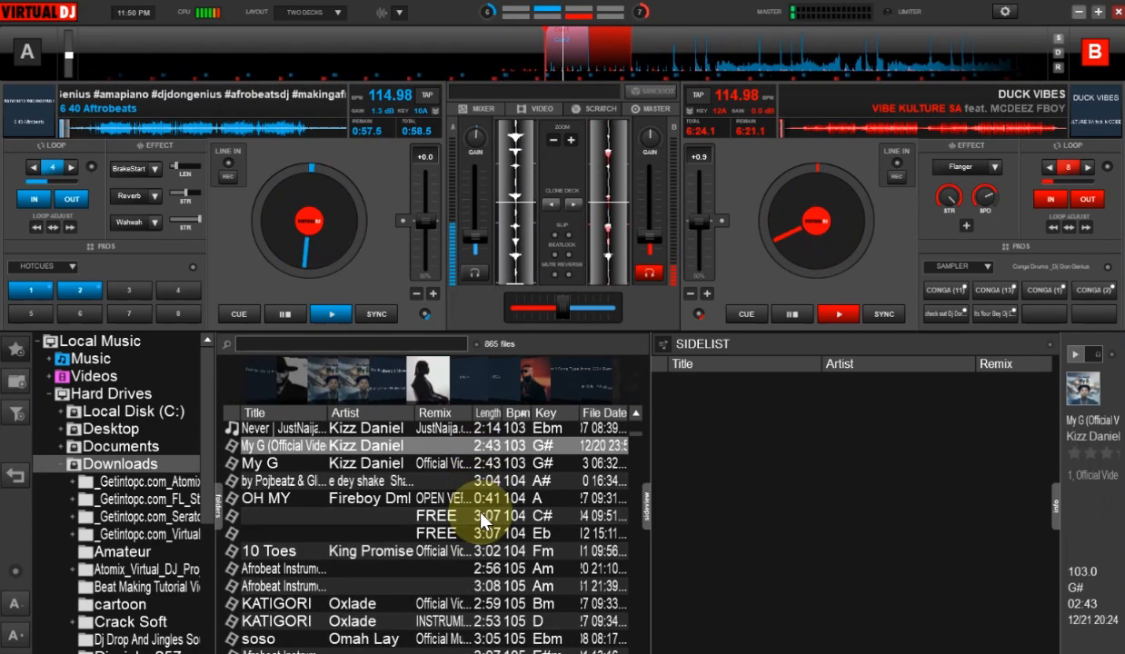
key("Up")
key("Up")
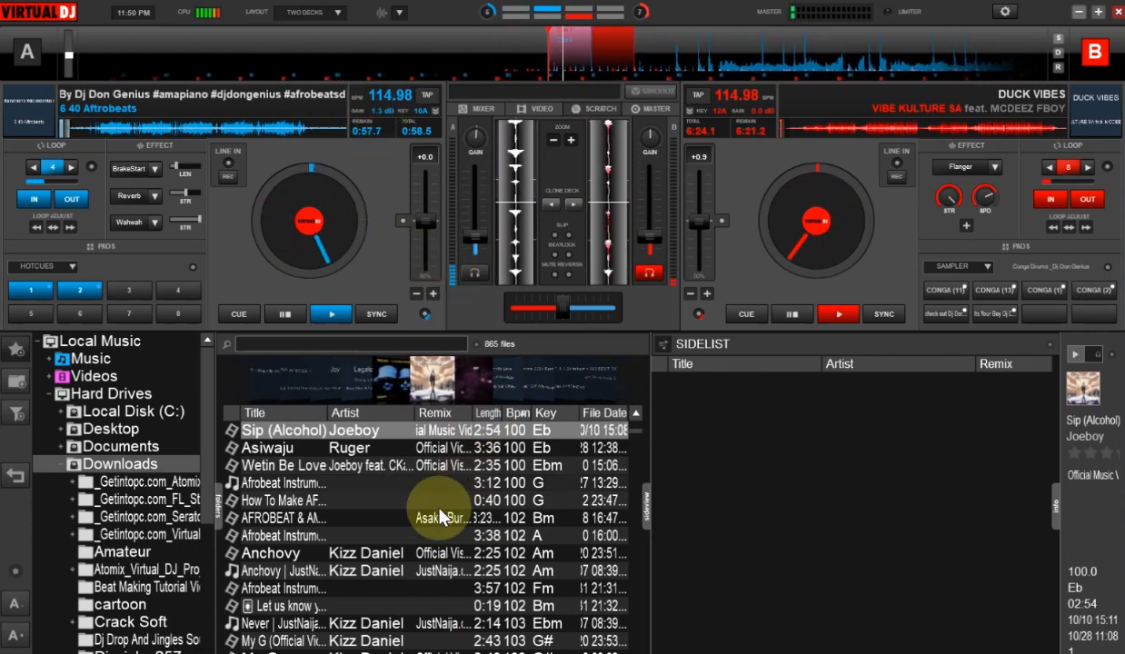
- Move down the track list and select the official video of KATIGORI by Oxlade
left_click(365, 500)
key("Down")
key("Down")
key("Down")
key("Down")
key("Down")
key("Down")
key("Down")
key("Down")
key("Down")
key("Down")
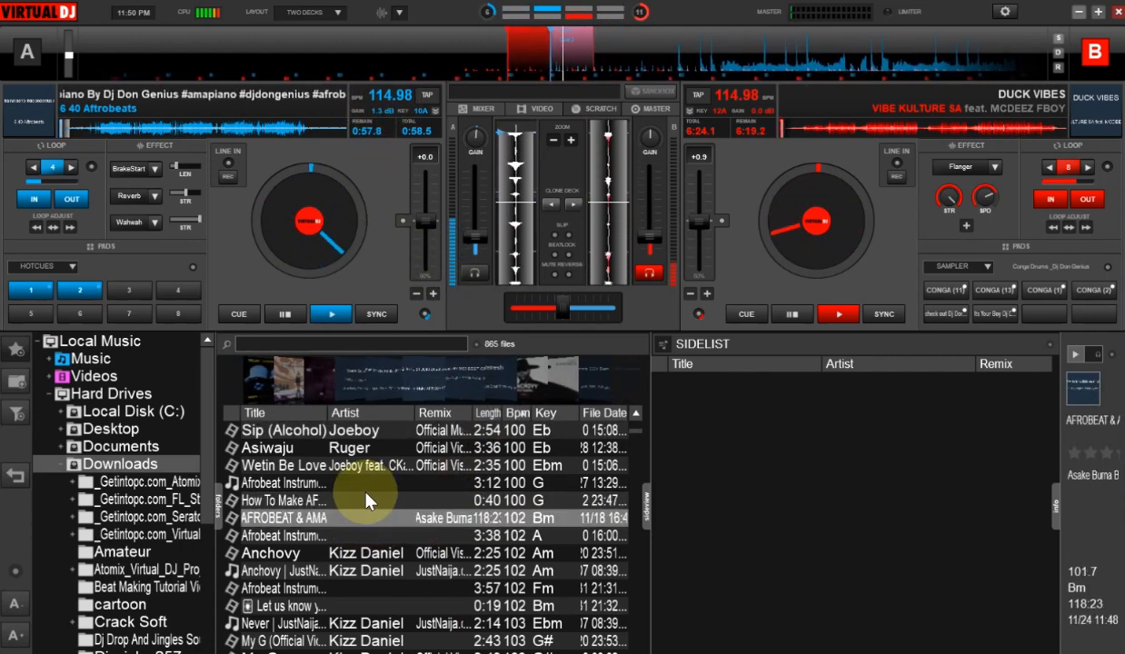
key("Down")
key("Down")
key("Down")
key("Down")
key("Down")
key("Down")
key("Down")
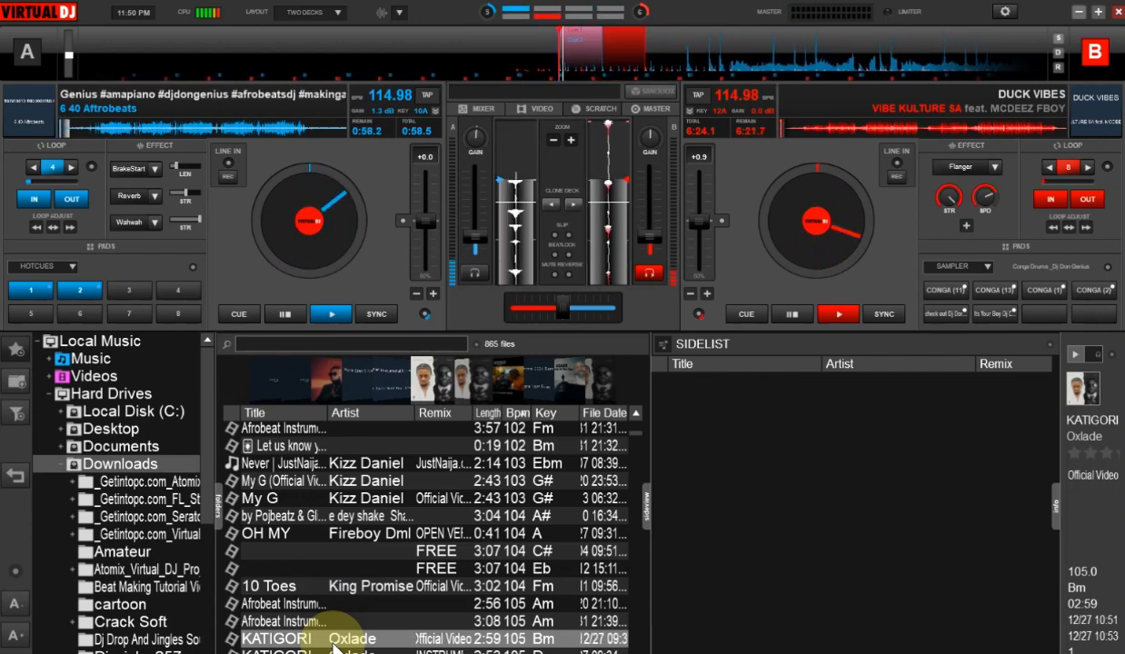
- Copy the full filename of the selected KATIGORI track from the Tag Editor and close the editor without changes
right_click(334, 639)
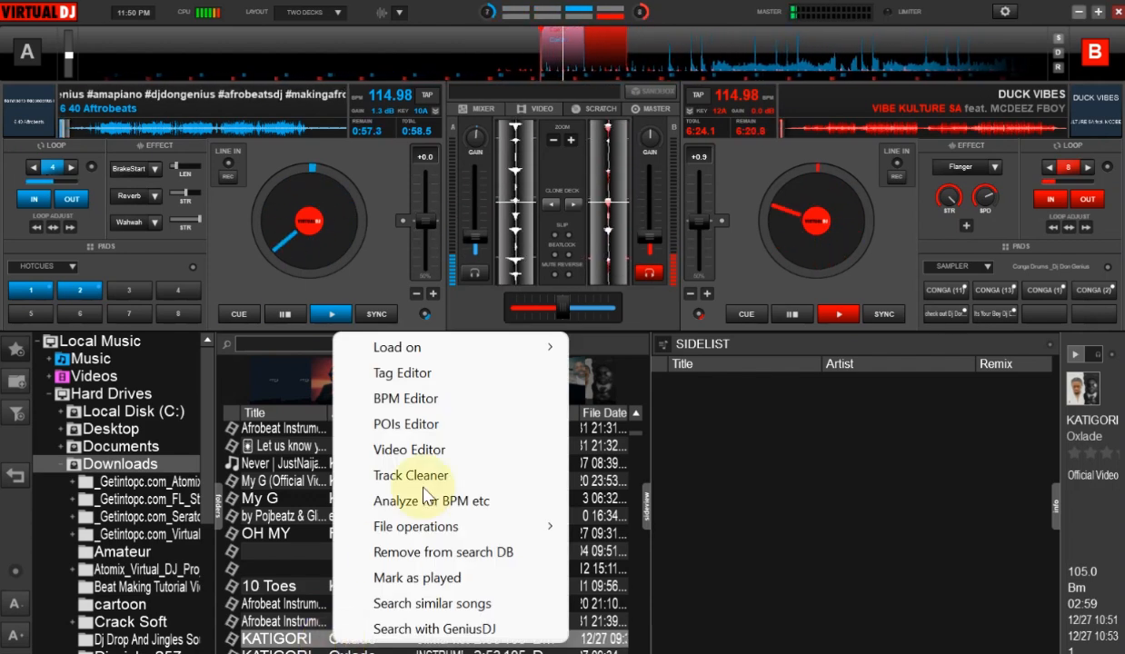
left_click(423, 372)
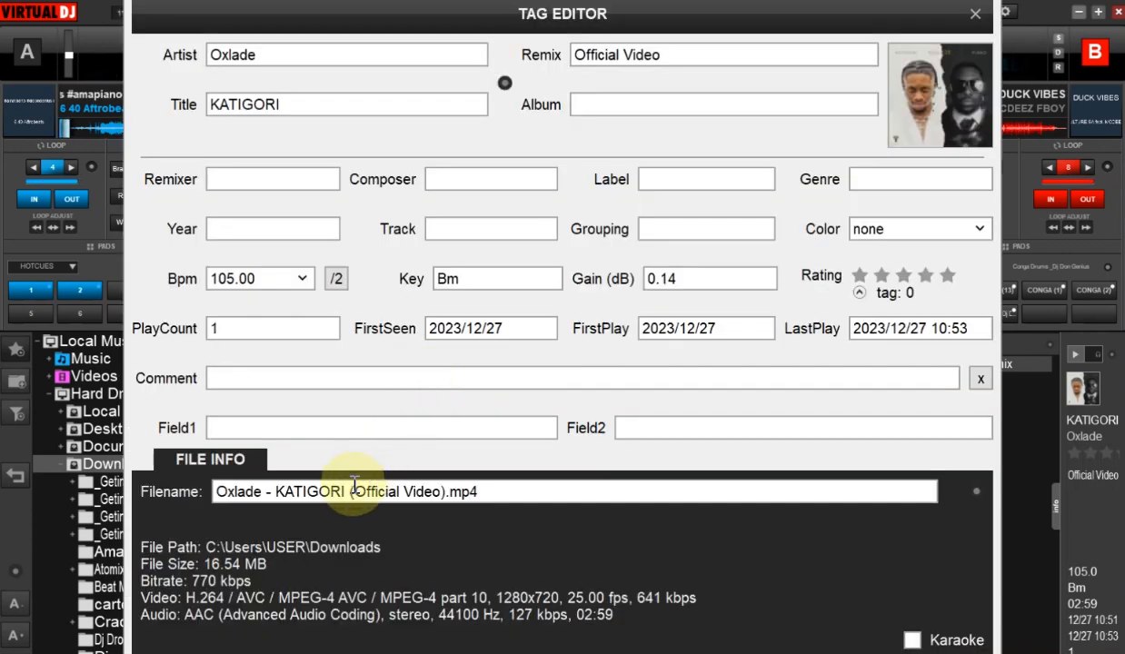
left_click_drag(494, 491, 180, 496)
key("ctrl+c")
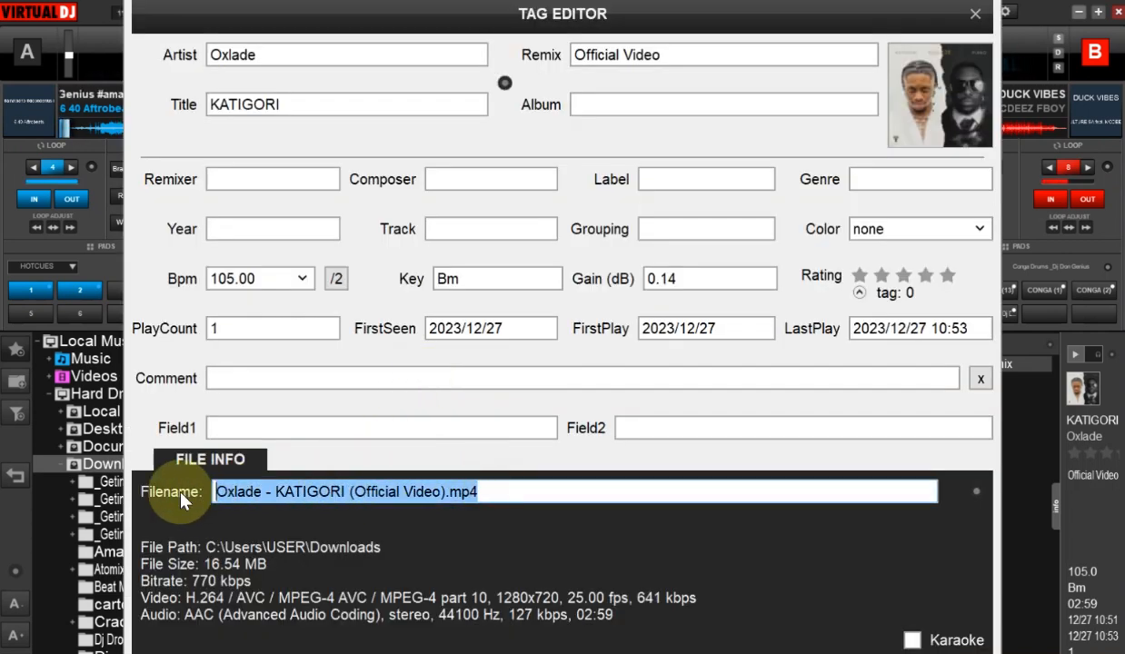
key("Escape")
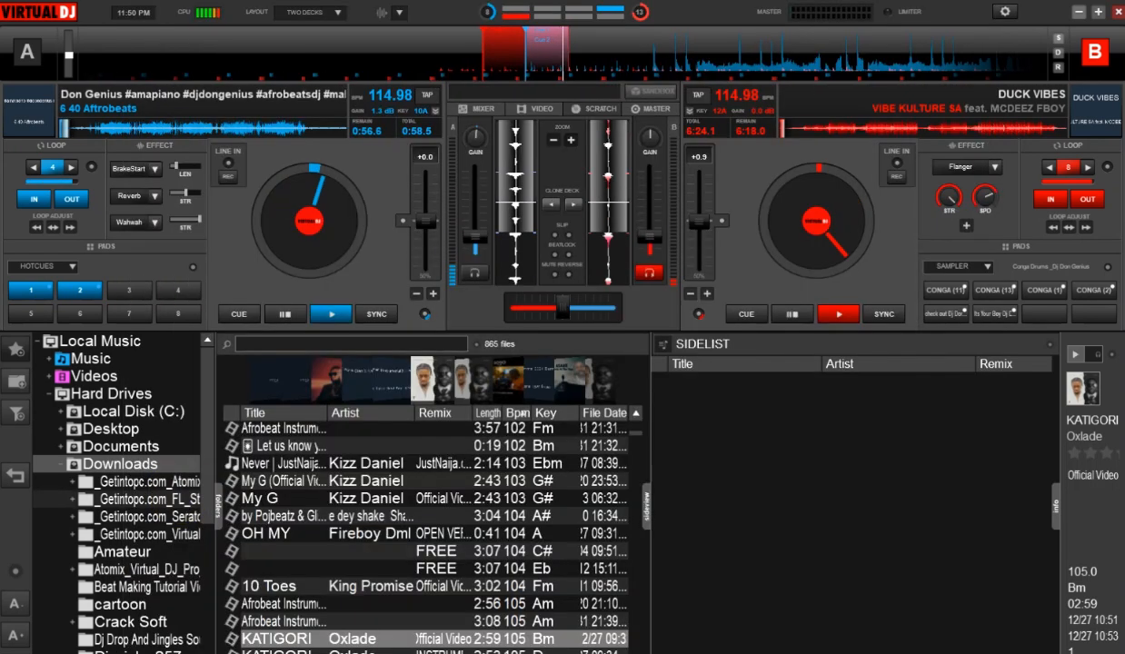
- Switch to Notepad and add "Oxlade - KATIGORI (Official Video).mp4" as item 7 of the Afrobeats Free Style Dj mix list
key("alt+Tab")
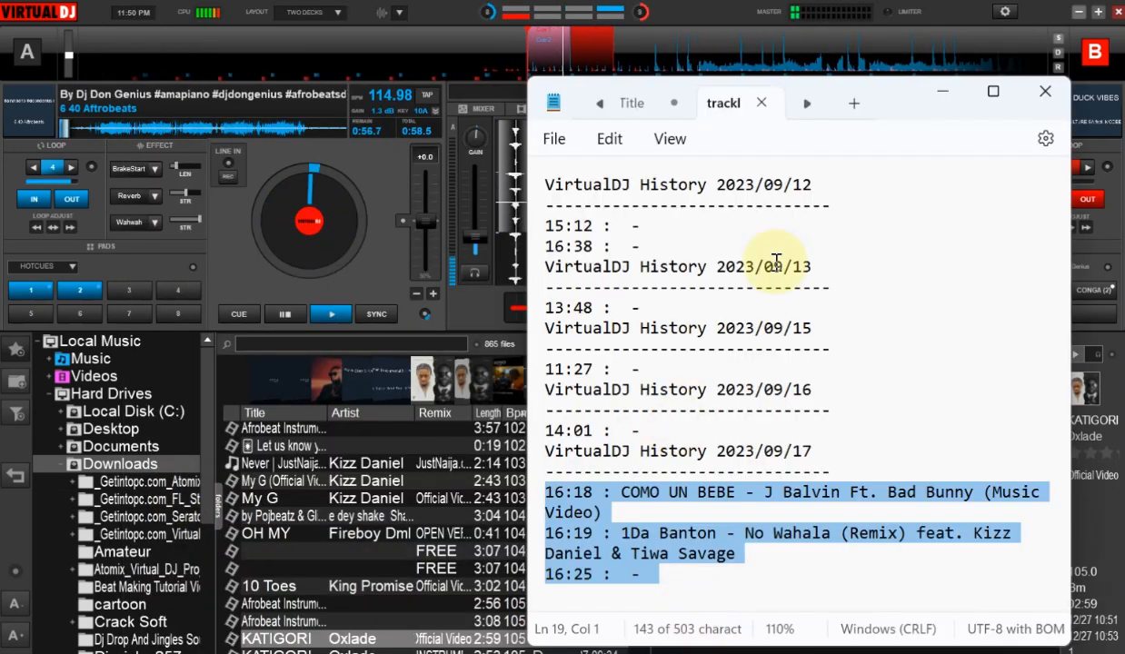
left_click(627, 105)
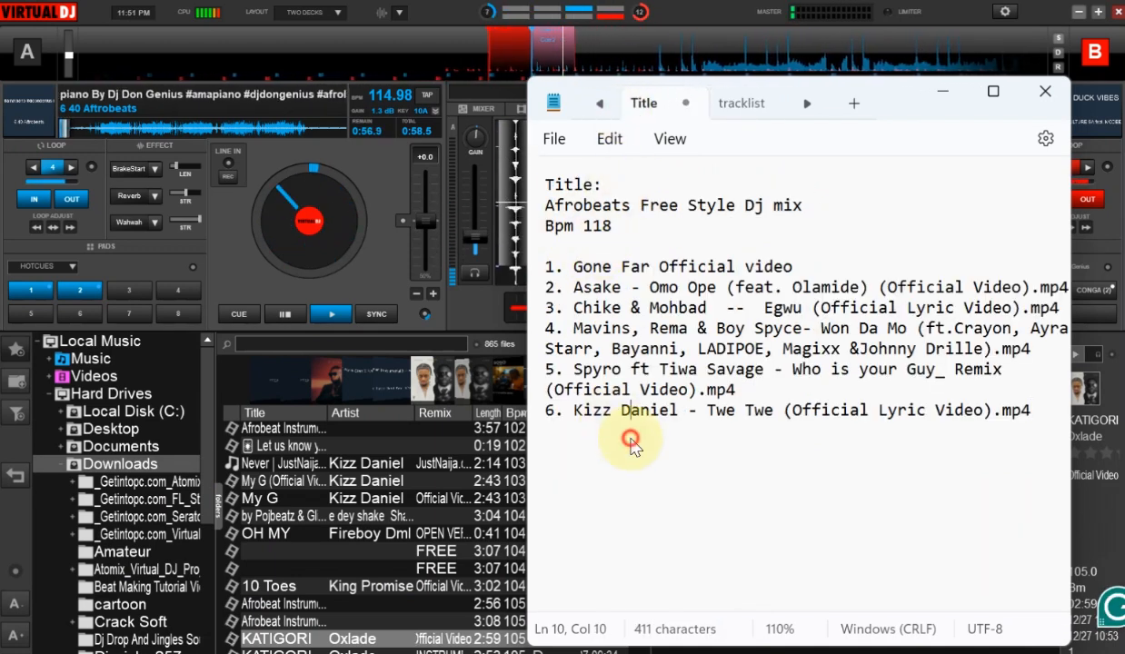
left_click(703, 247)
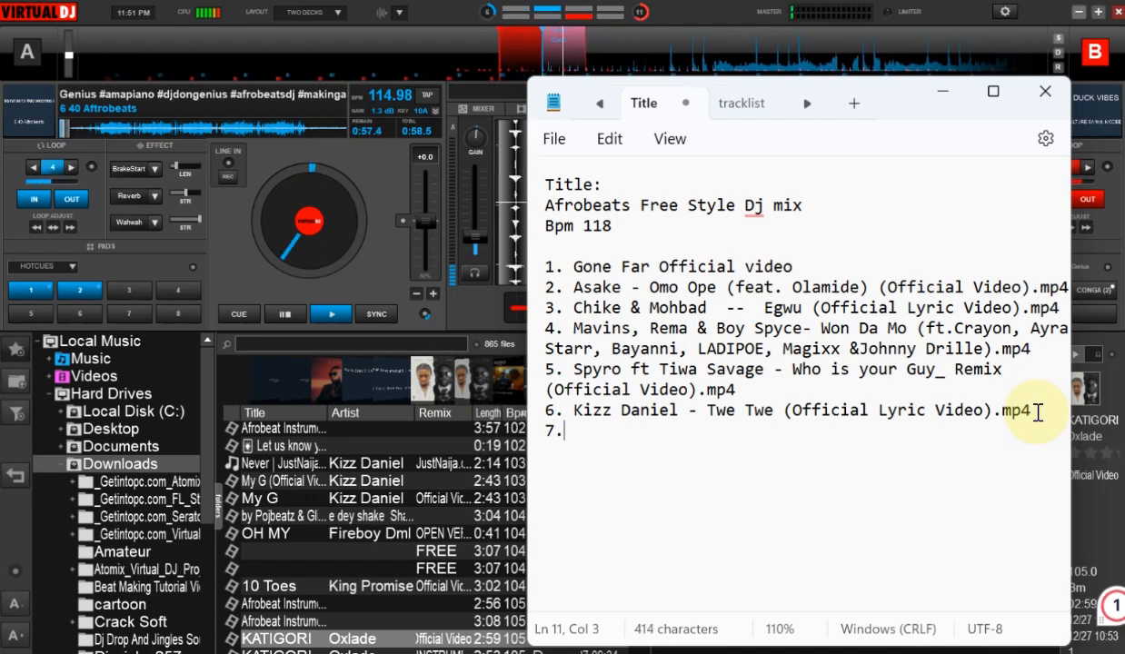
key("ctrl+v")
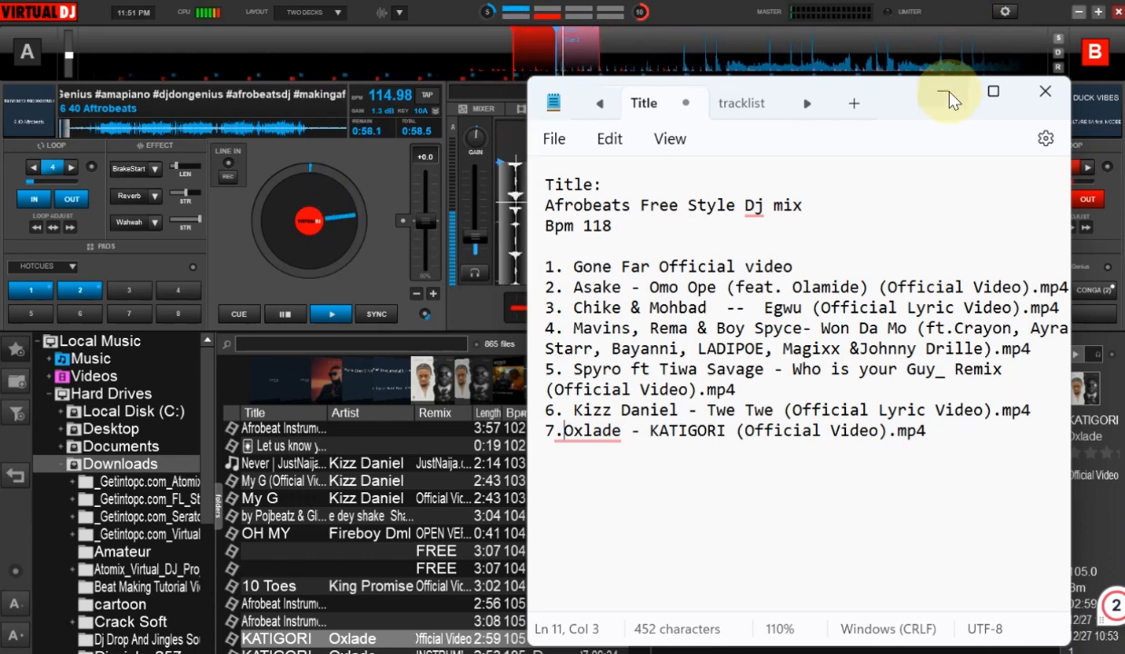
- Save the mix list as a text document named "afrobeats Free type Dj Mix" in the USER folder
left_click(564, 147)
left_click(589, 293)
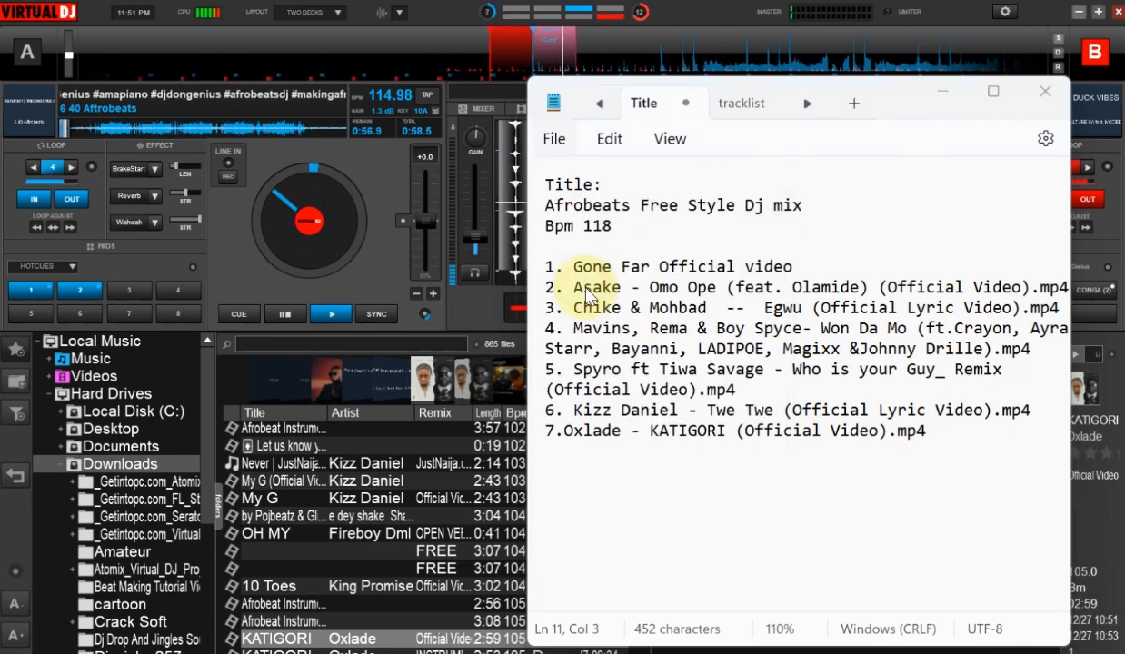
key("ctrl+s")
type("afrobeats Fre")
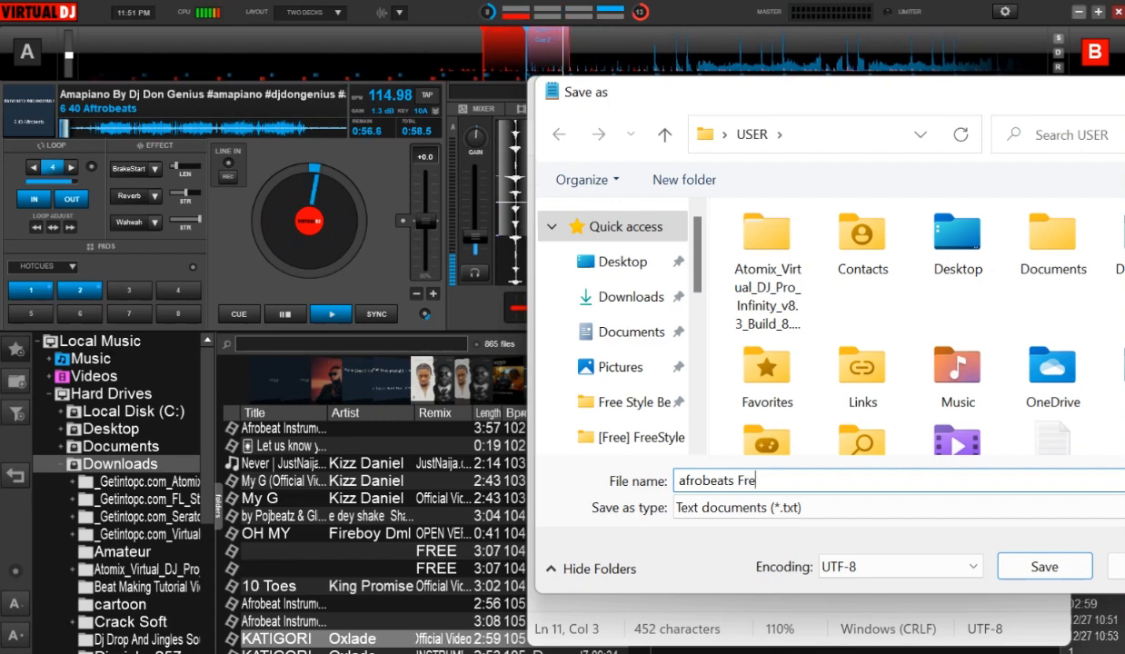
type("e type Dj Mix")
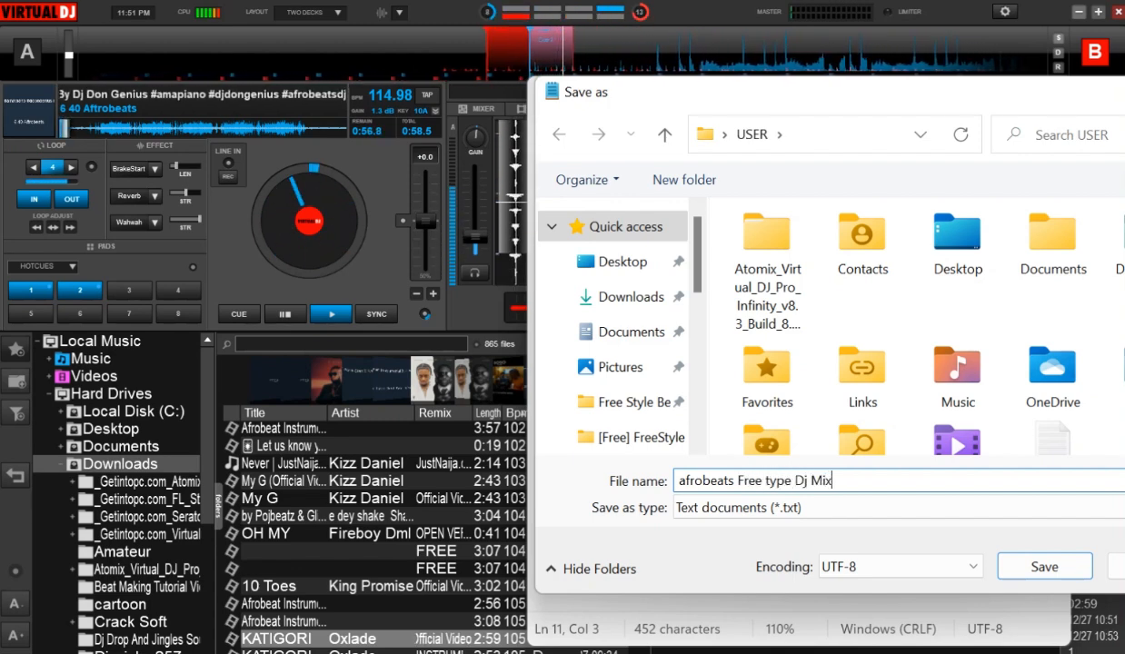
left_click(1057, 568)
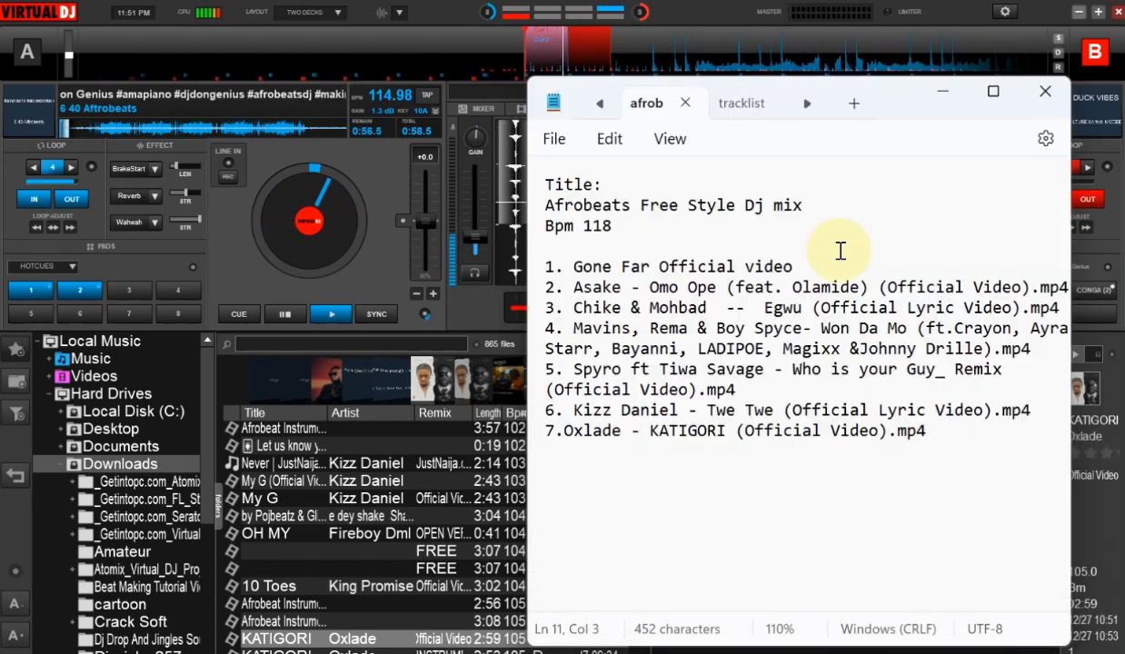
- Return to VirtualDJ from the Notepad list and look through the BPM-sorted tracks from about 100 to 110 BPM
left_click(941, 93)
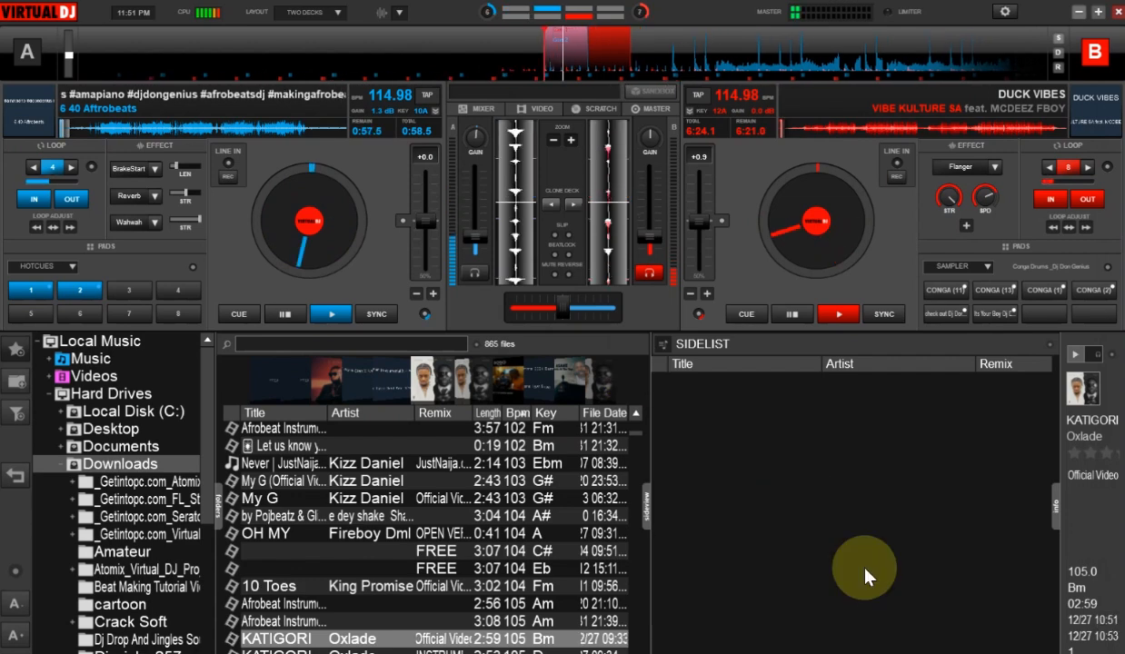
key("alt+Tab")
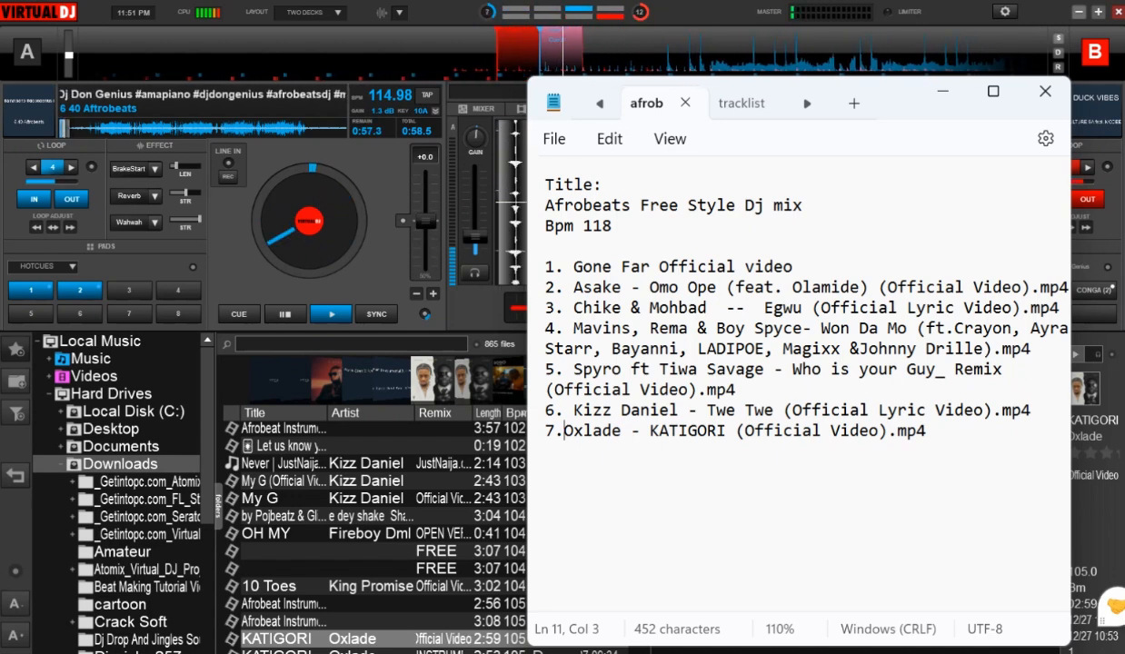
left_click(948, 93)
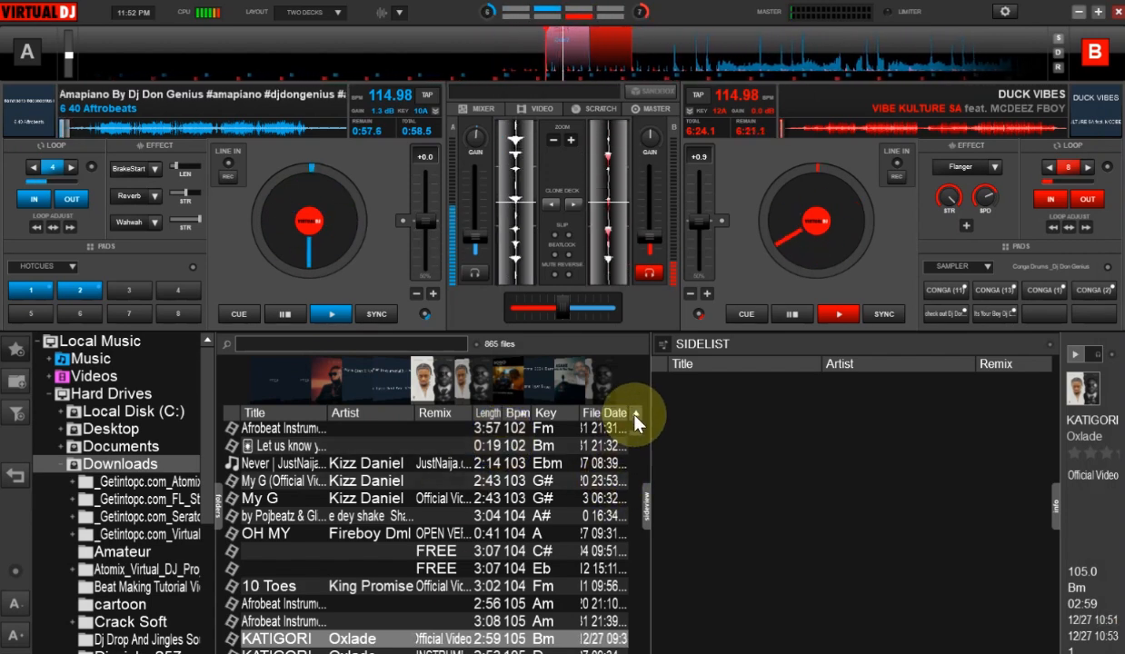
scroll(634, 421, "up", 2)
scroll(635, 416, "up", 2)
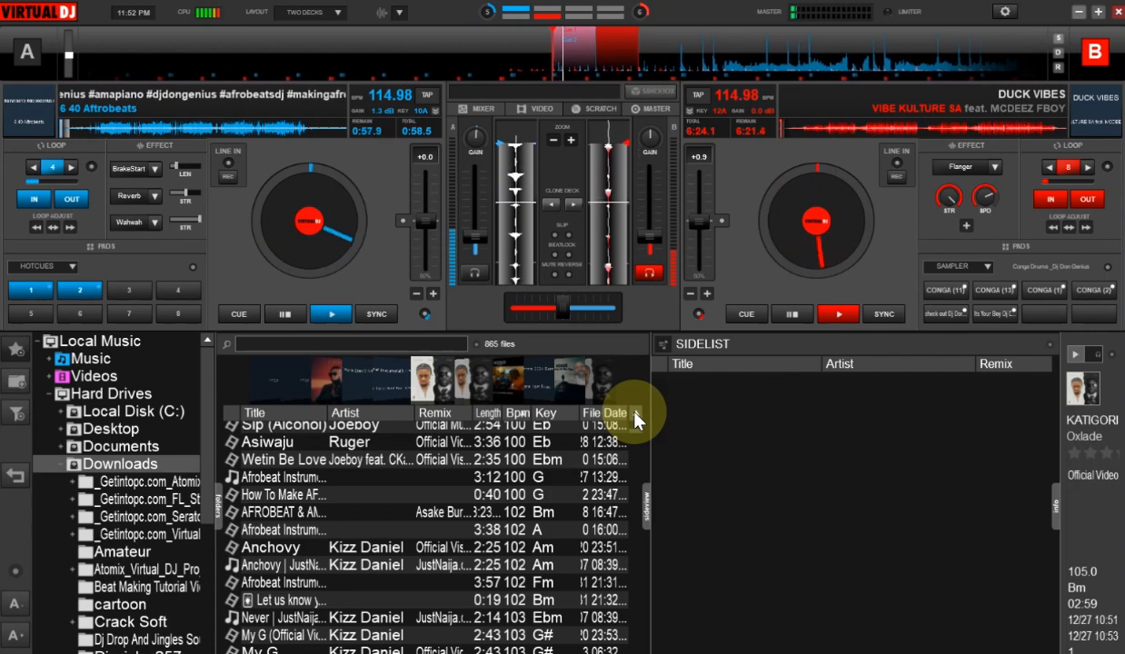
left_click(355, 480)
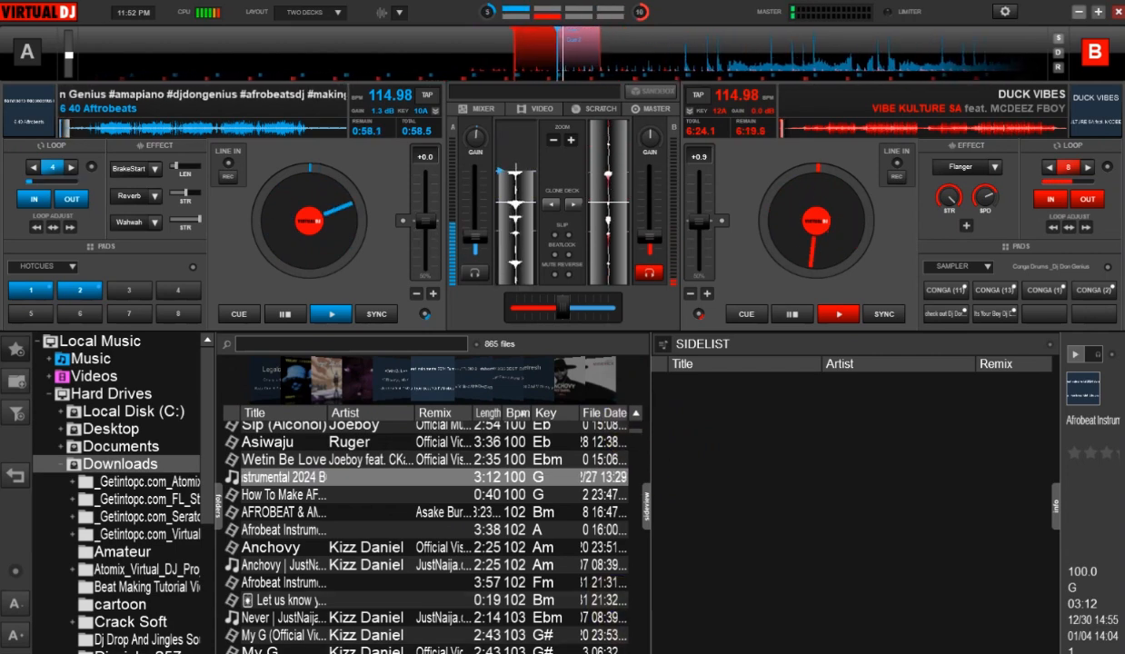
scroll(627, 636, "down", 4)
scroll(429, 536, "down", 5)
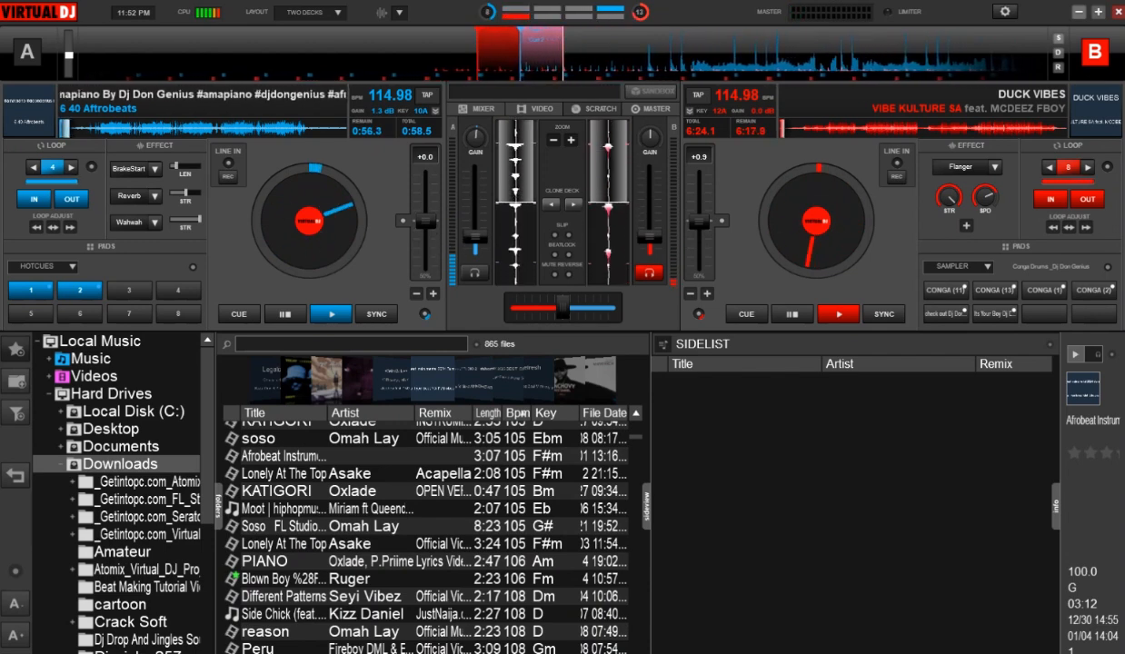
scroll(429, 536, "down", 2)
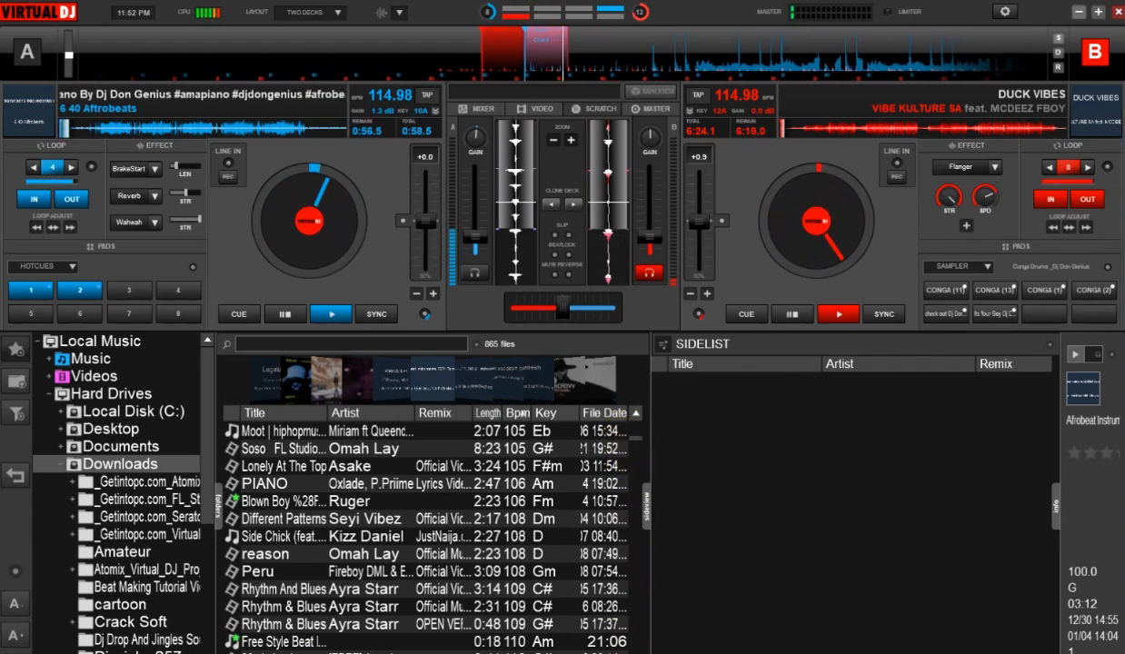
- Check the first song in the Notepad tracklist, search for "gon" and add the 2:42 version of Zinoleesky's Gone Far Official video to the sidelist
key("alt+Tab")
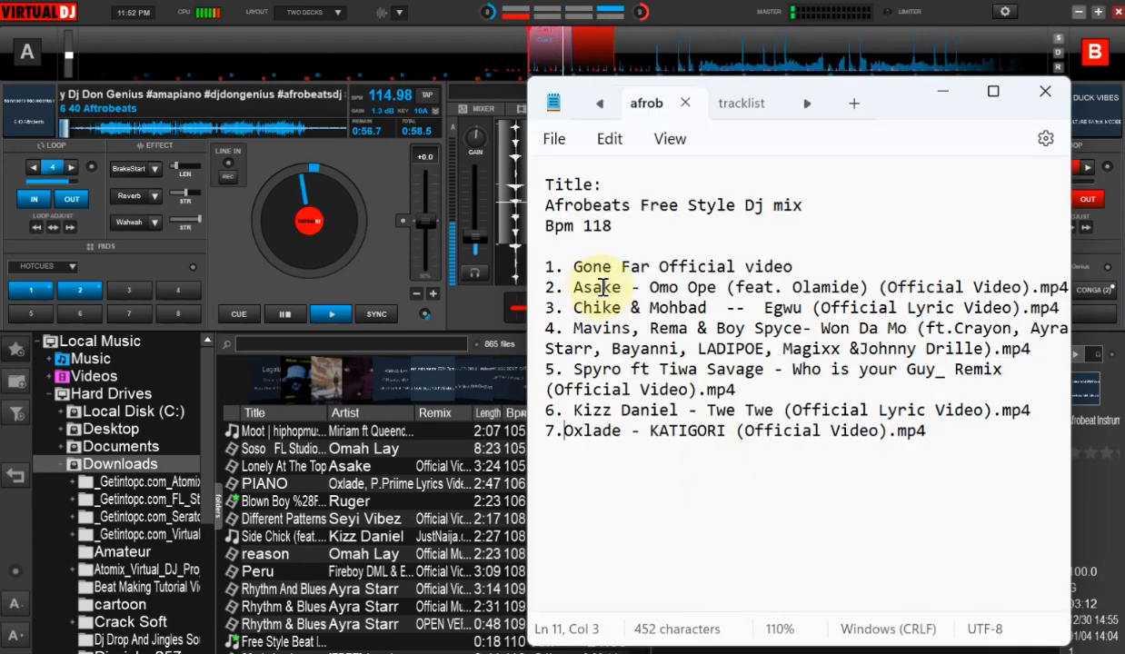
left_click(270, 341)
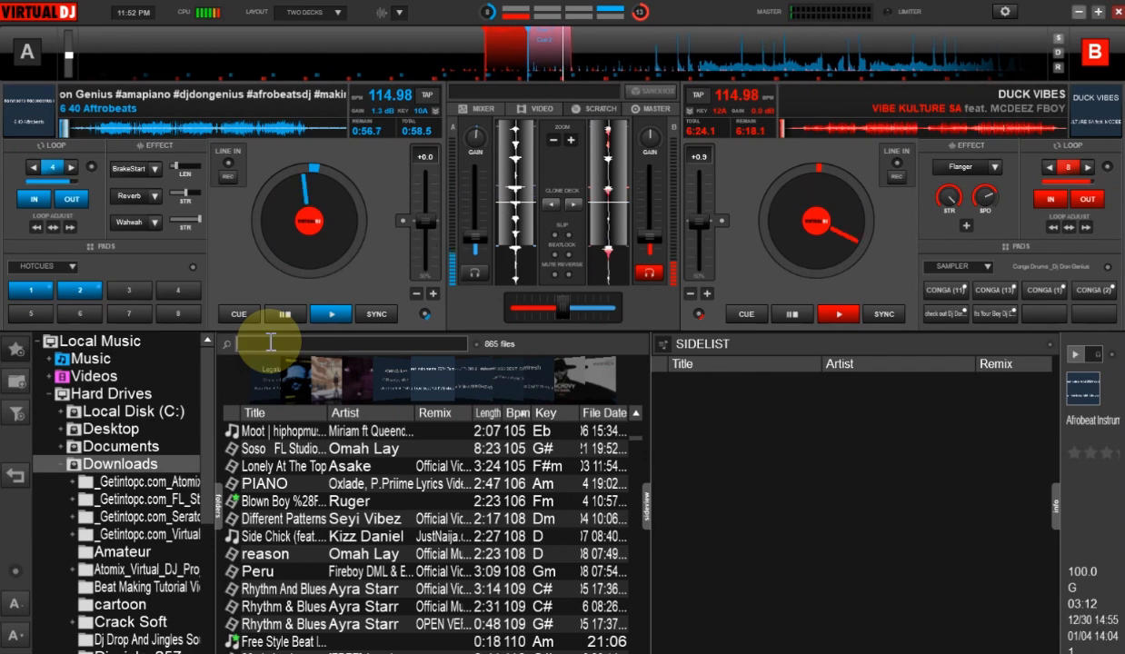
type("gon")
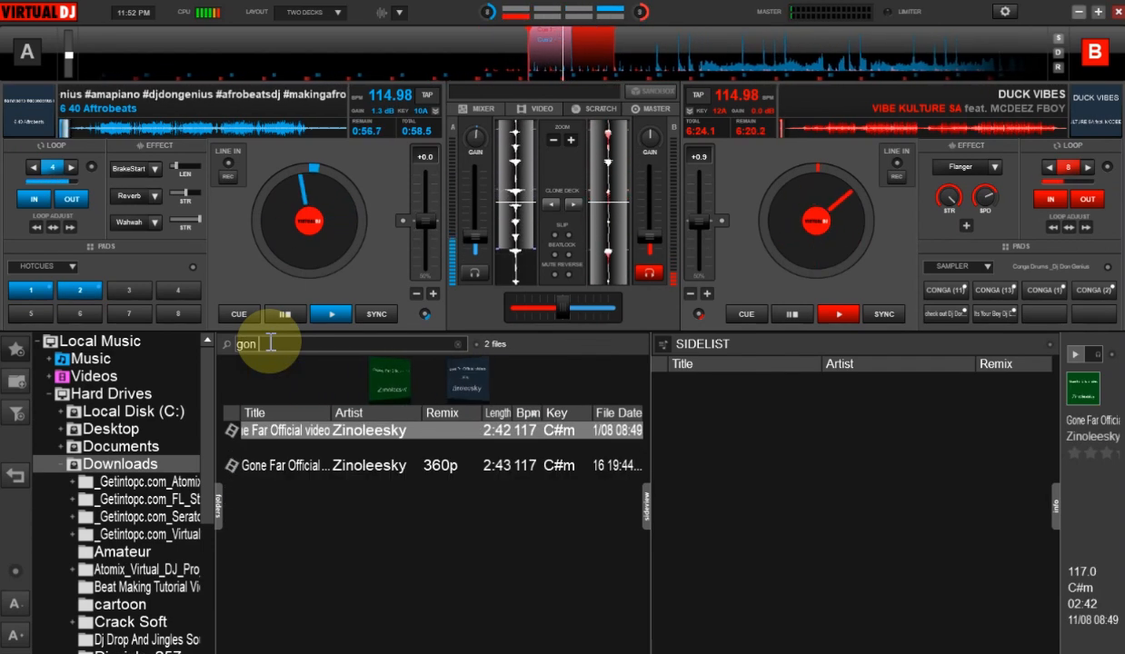
left_click(263, 466)
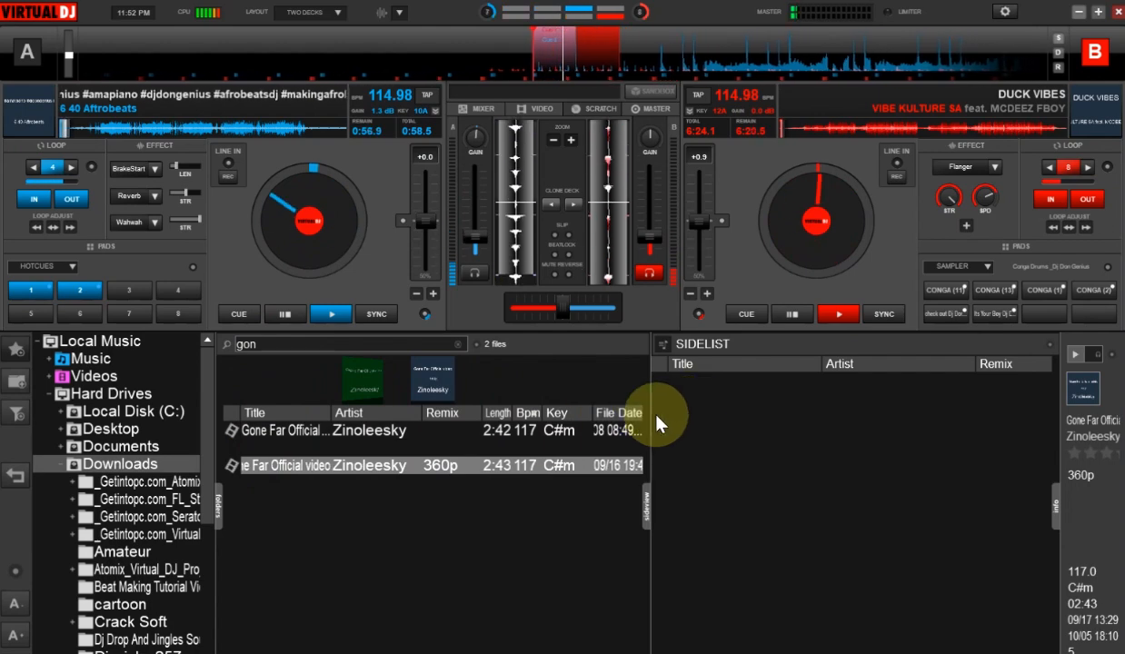
left_click_drag(390, 431, 714, 414)
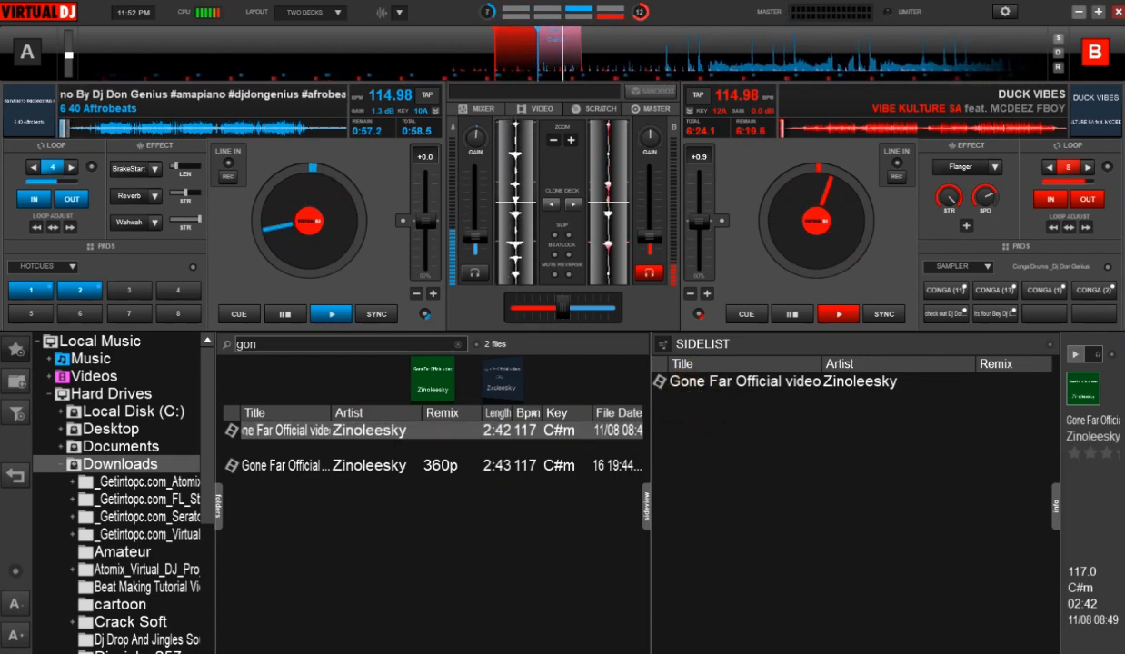
- Look through the Sampler, Automix and Karaoke views, ending back on the sidelist
left_click(691, 648)
left_click_drag(692, 648, 655, 650)
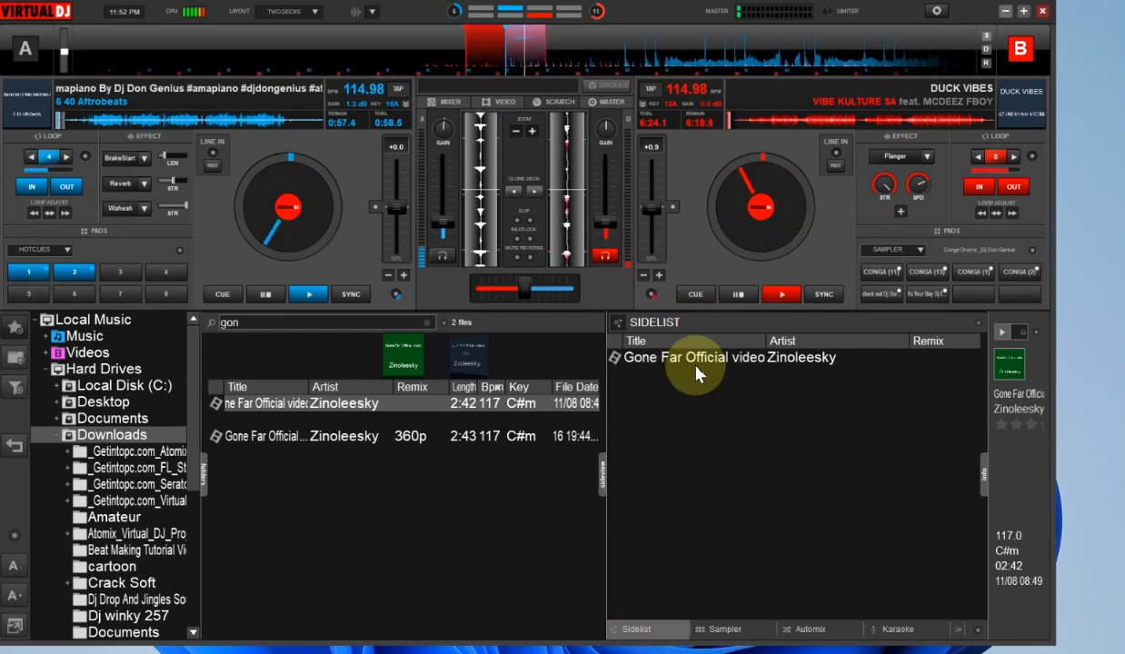
left_click(717, 628)
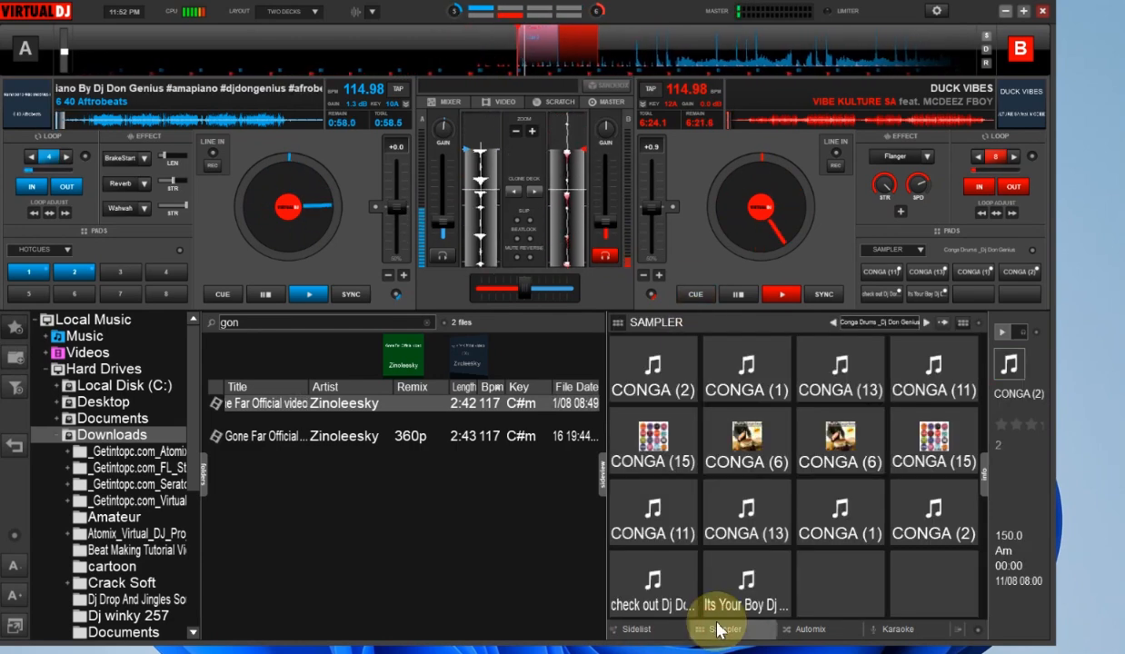
left_click(793, 631)
left_click(886, 633)
left_click(815, 636)
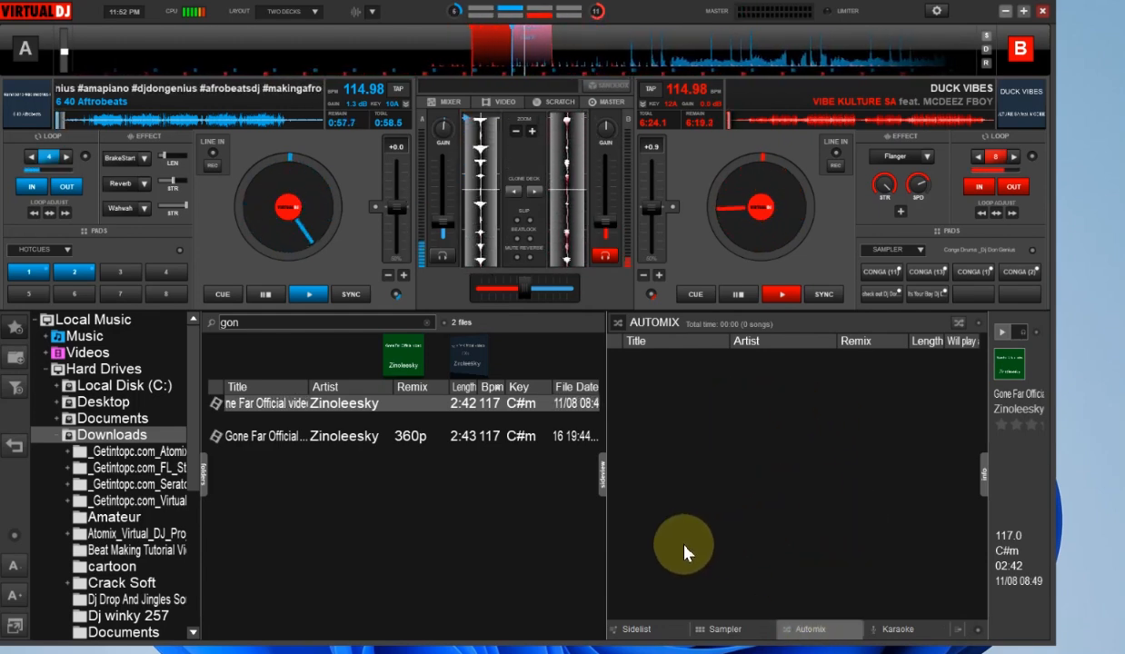
left_click(639, 630)
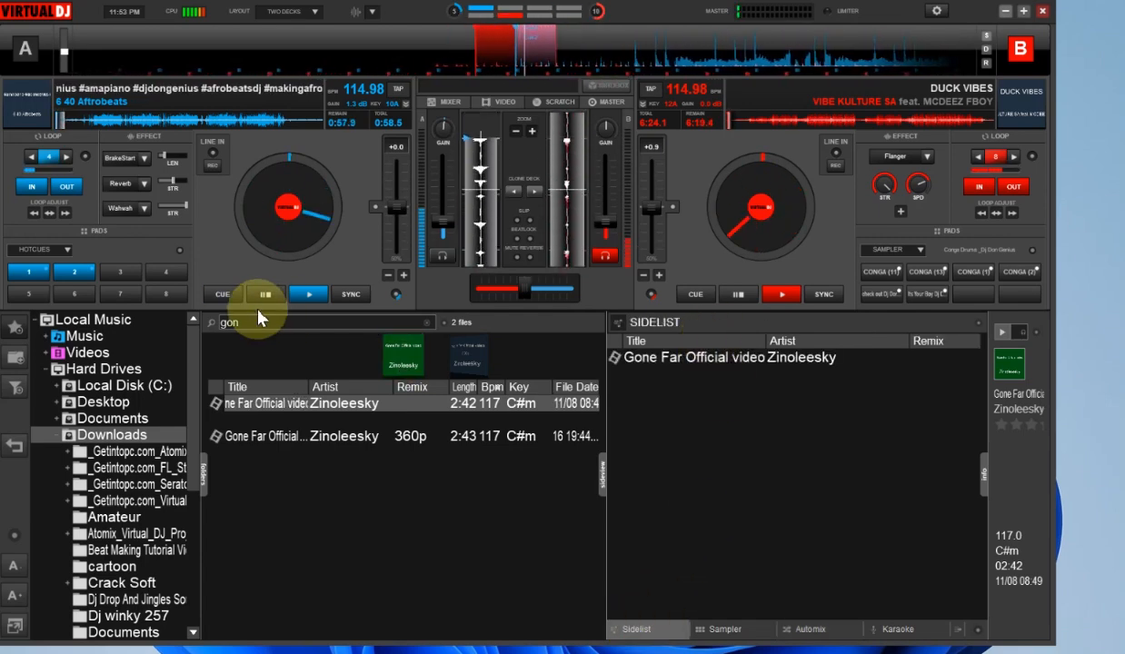
- Check the second song in the Notepad tracklist and replace the track search with "asak"
key("BackSpace")
key("BackSpace")
key("BackSpace")
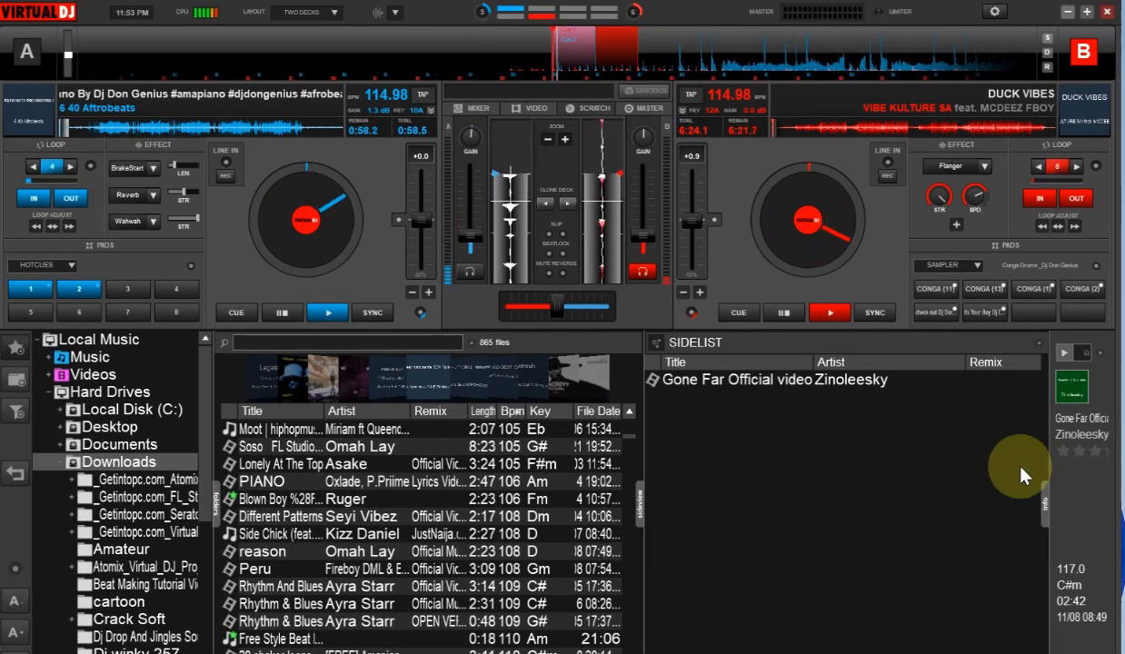
key("alt+Tab")
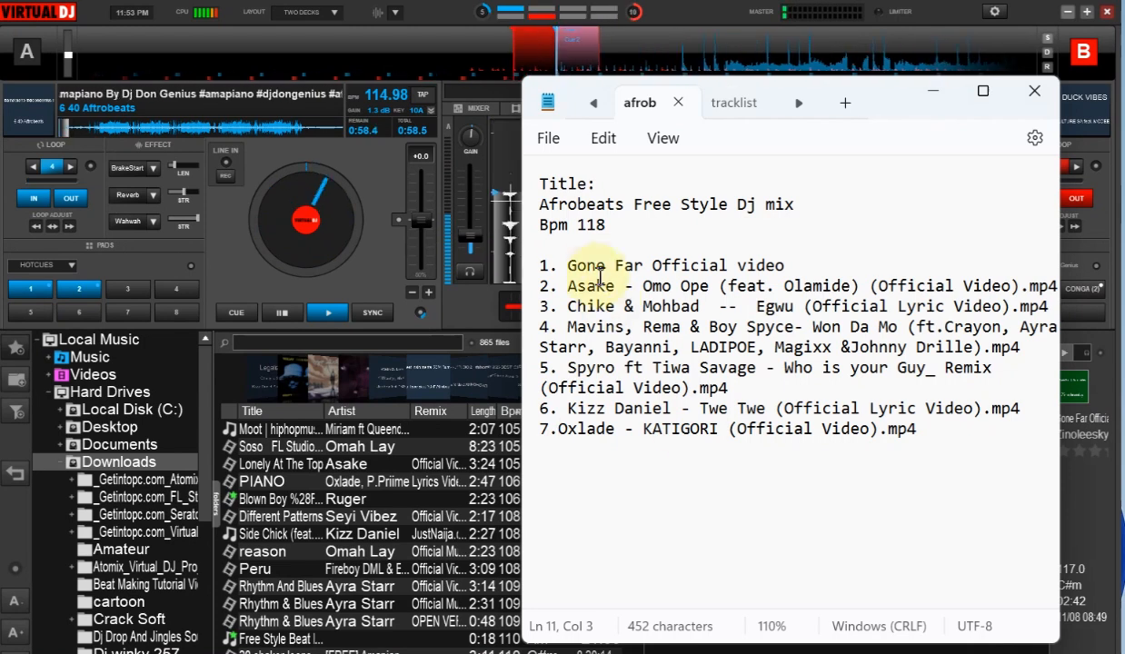
left_click(324, 342)
type("aske")
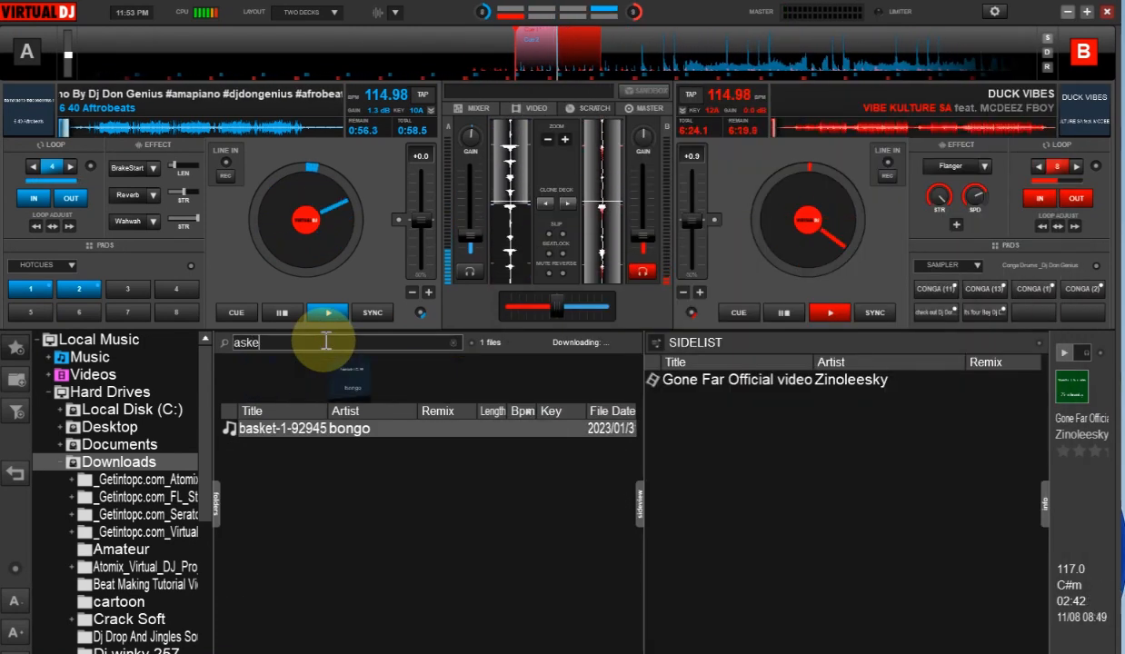
key("BackSpace")
key("BackSpace")
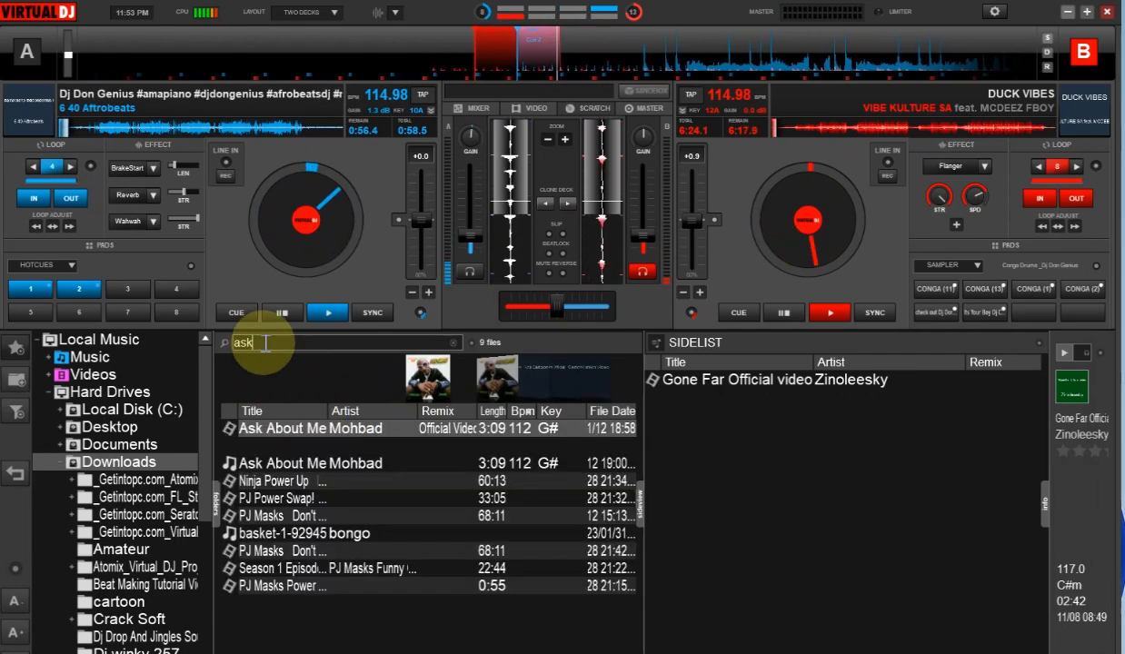
type("ak")
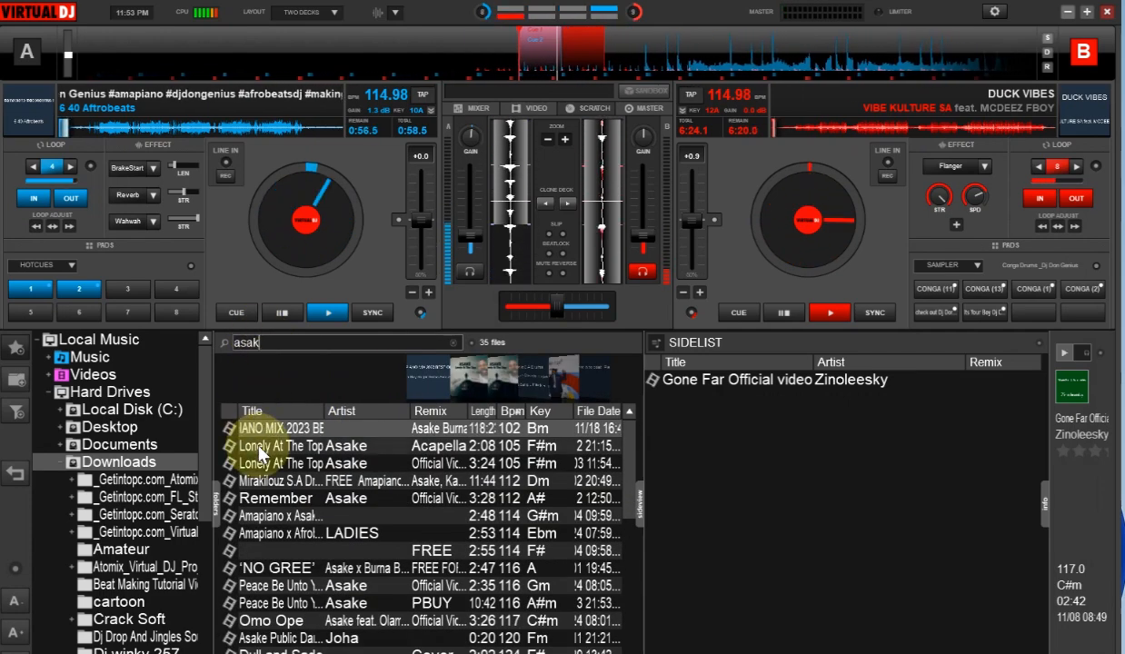
- Add Asake's official video of Lonely At The Top to the sidelist and clear the track search
left_click_drag(278, 467, 702, 427)
left_click(274, 342)
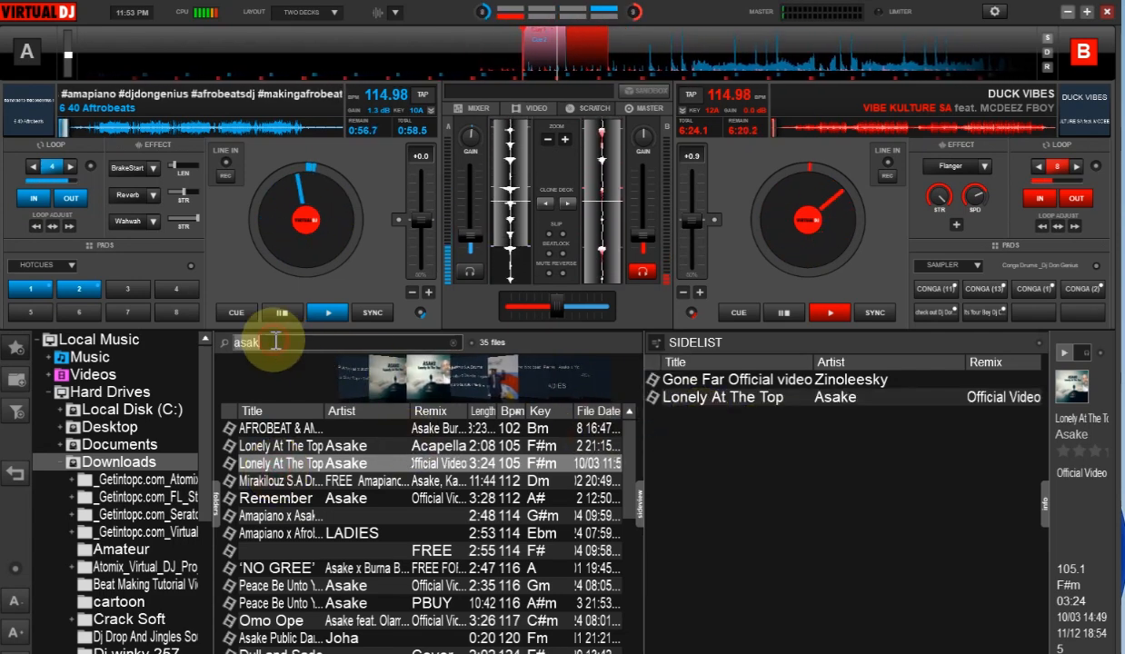
key("BackSpace")
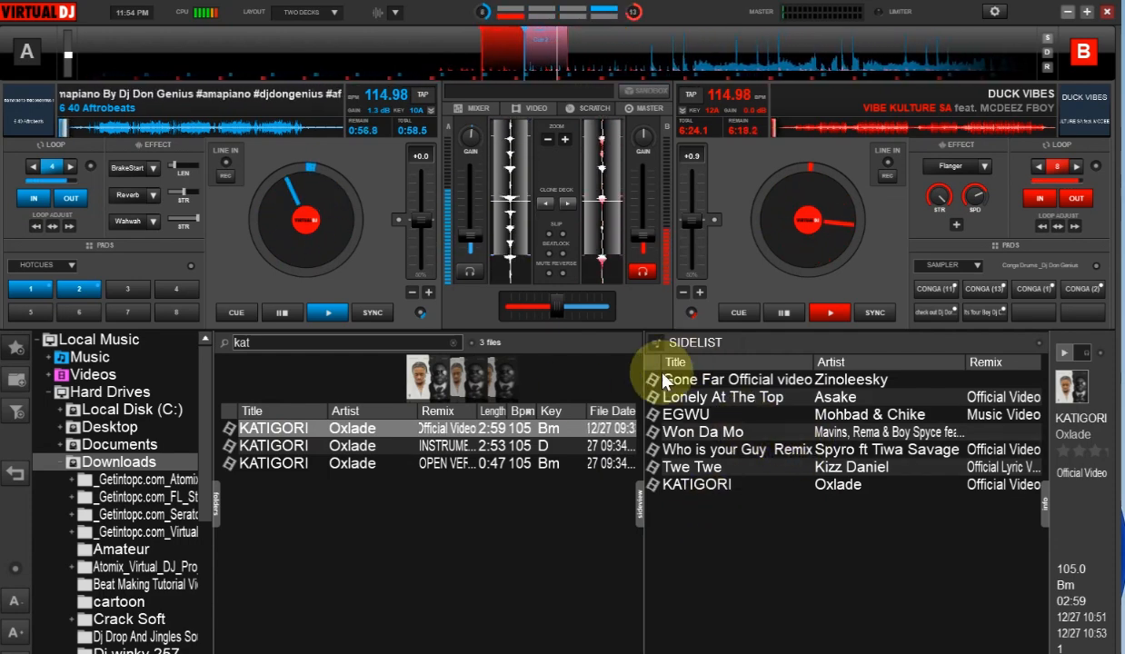
- Save the sidelist as a playlist named "AFROBEATS FREE STYLE DJ MIXES"
left_click(1039, 345)
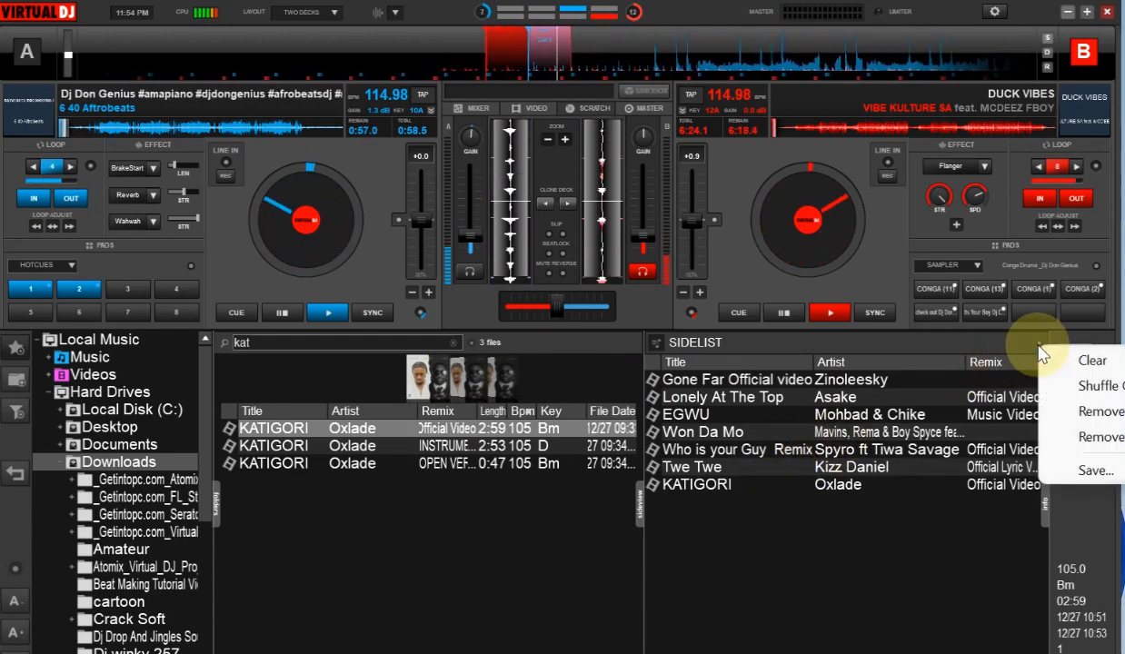
left_click(1095, 470)
double_click(628, 363)
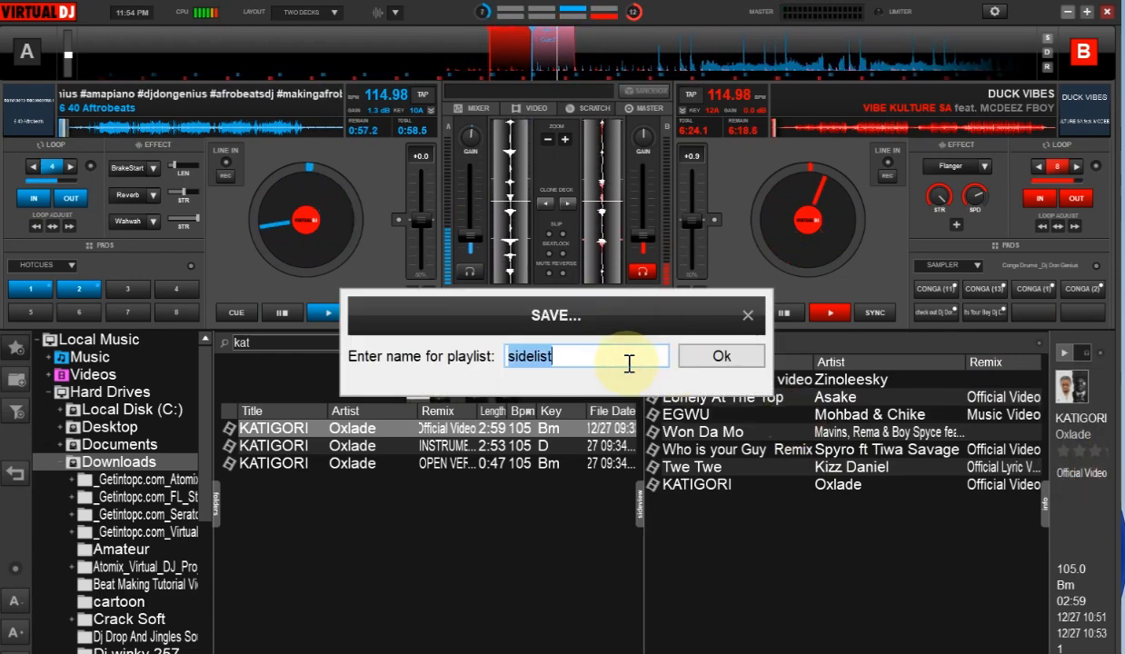
type("FAR")
key("BackSpace")
key("BackSpace")
key("BackSpace")
type("AFRI")
key("BackSpace")
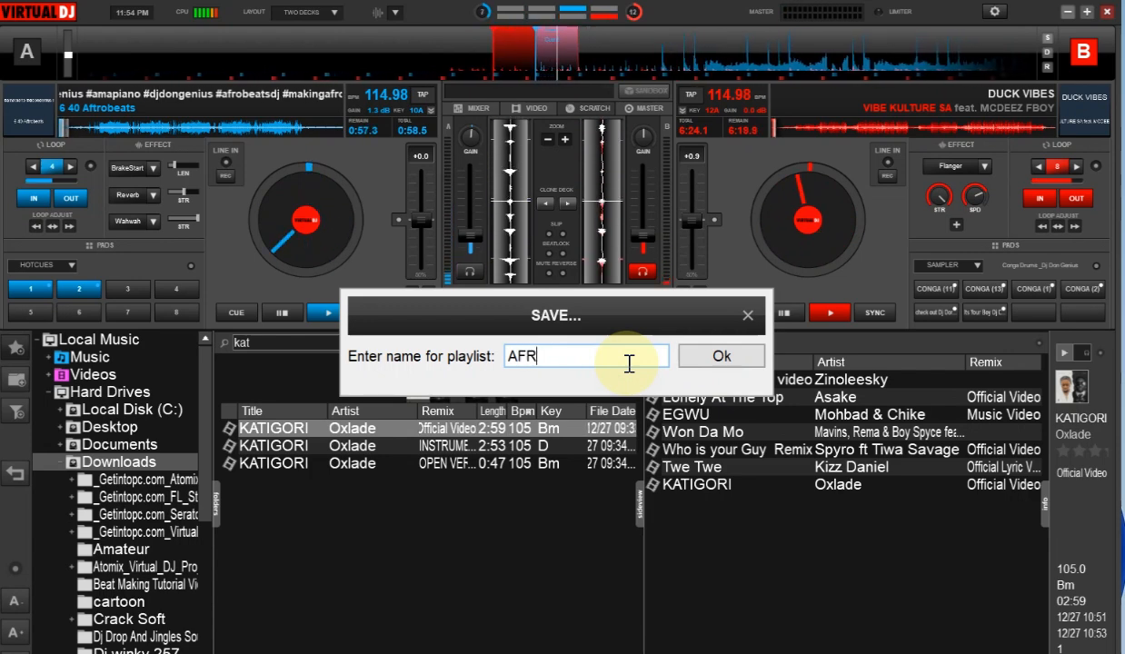
type("OBEATS G")
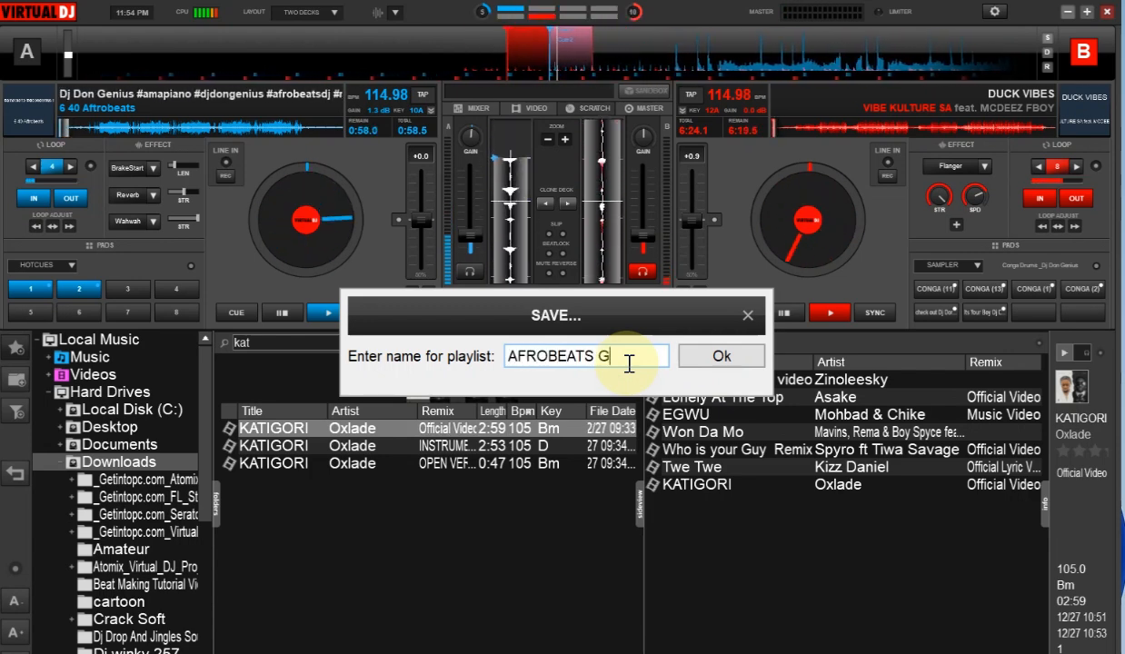
key("BackSpace")
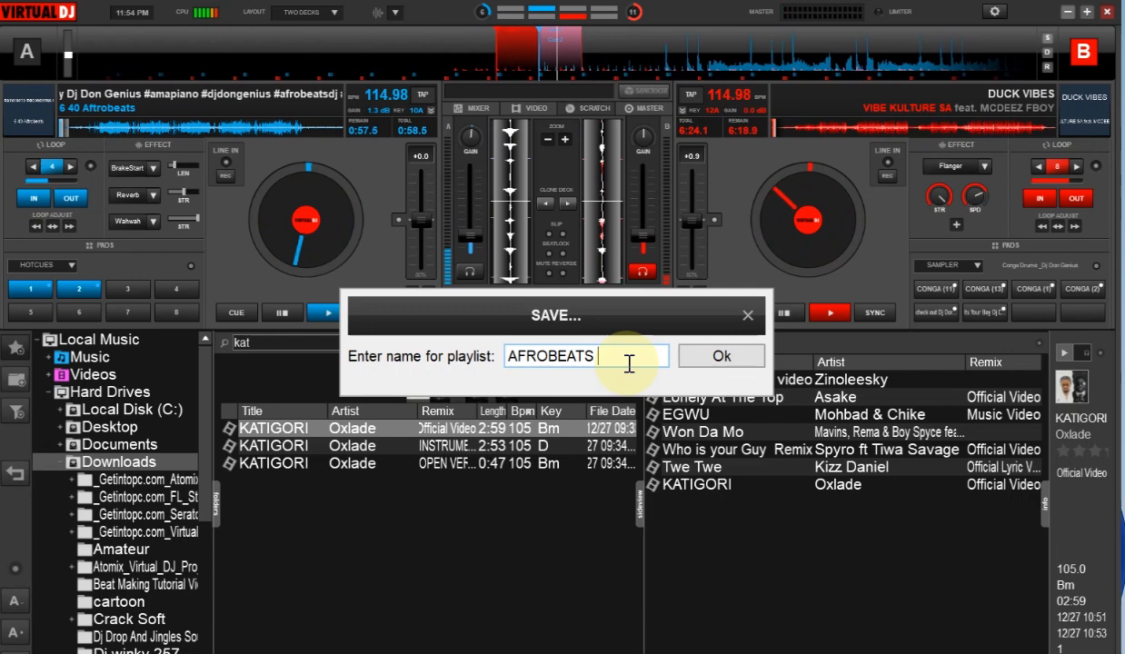
type("FREE STYLE")
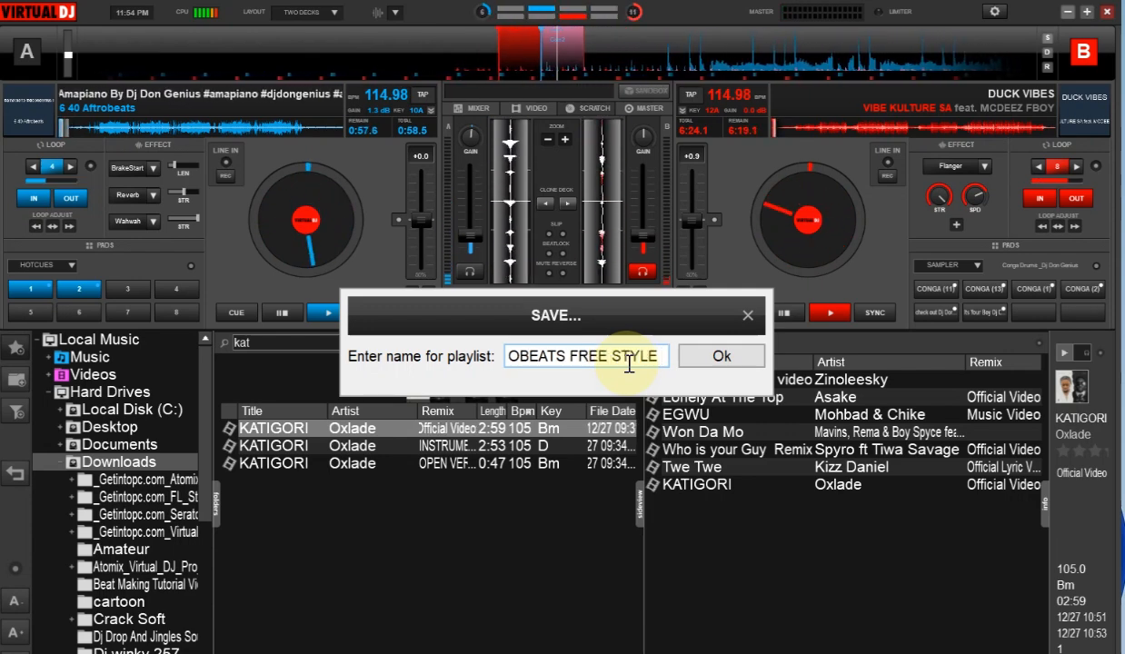
type(" BWE")
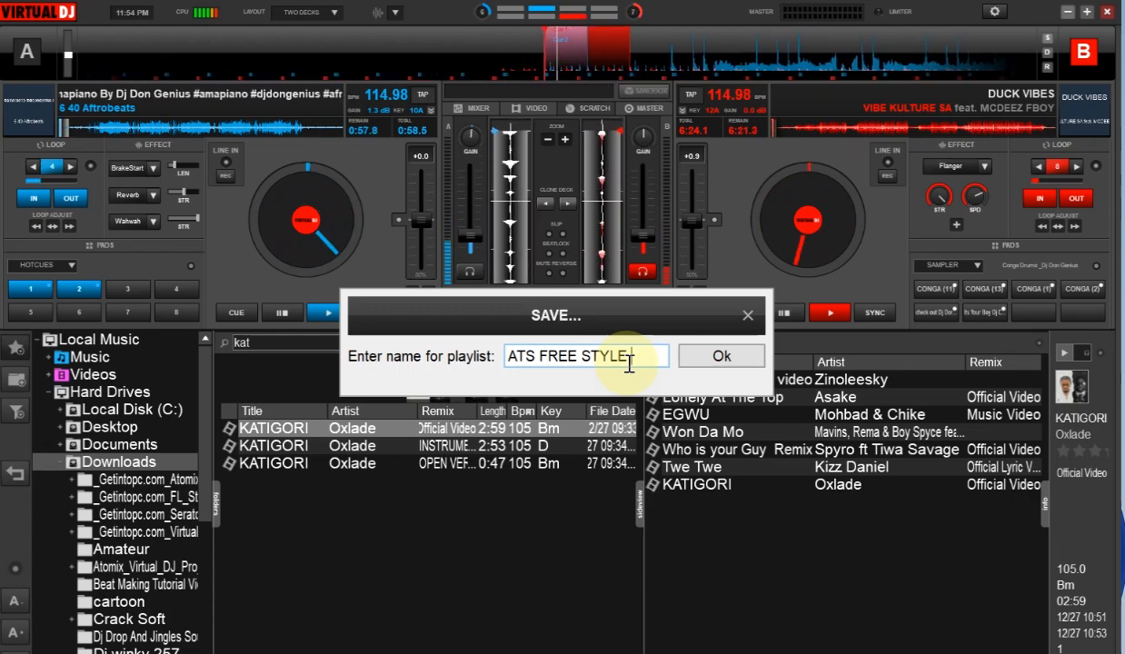
type("IE")
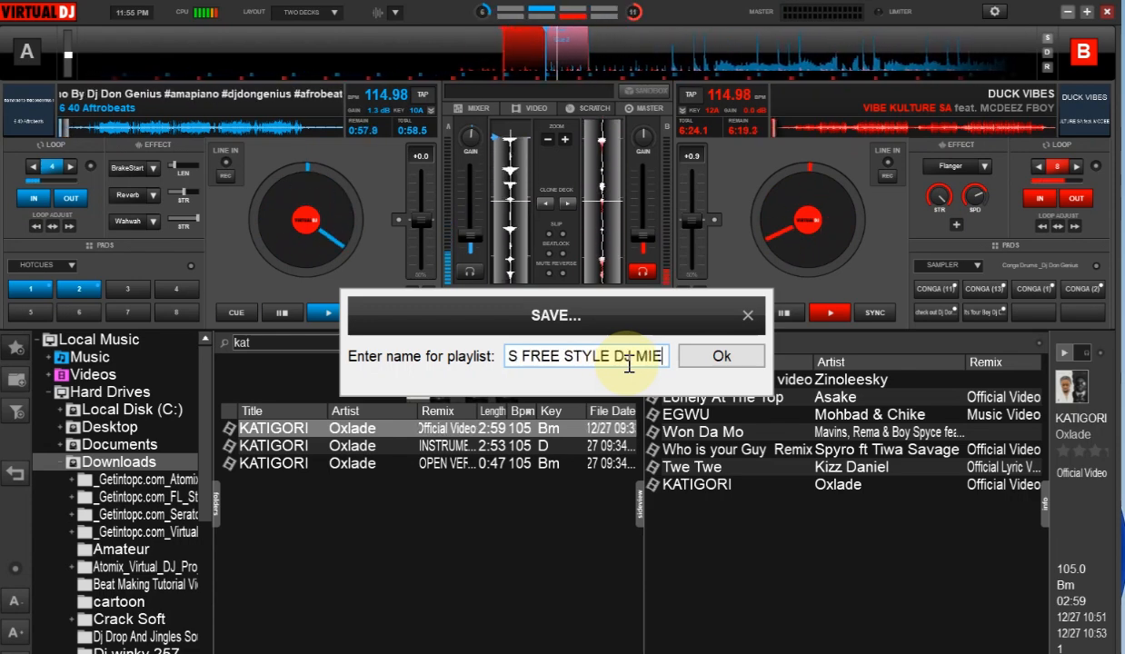
type("SXES")
left_click(716, 358)
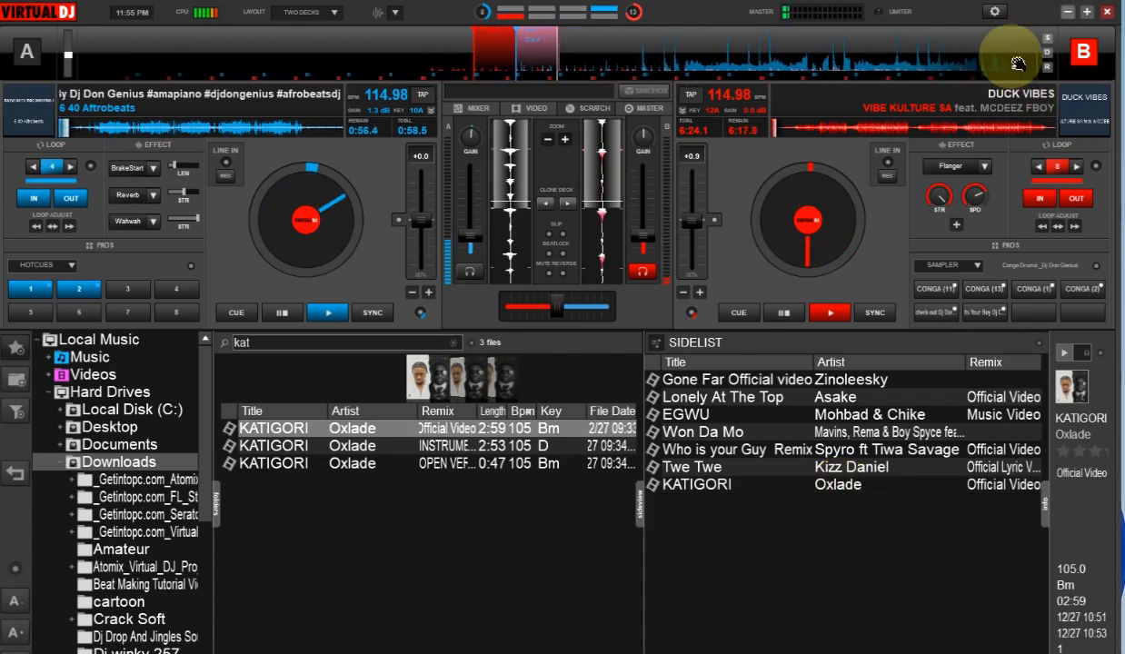
- Open the recording settings and examine the output file name and the available audio and video recording formats
left_click(994, 12)
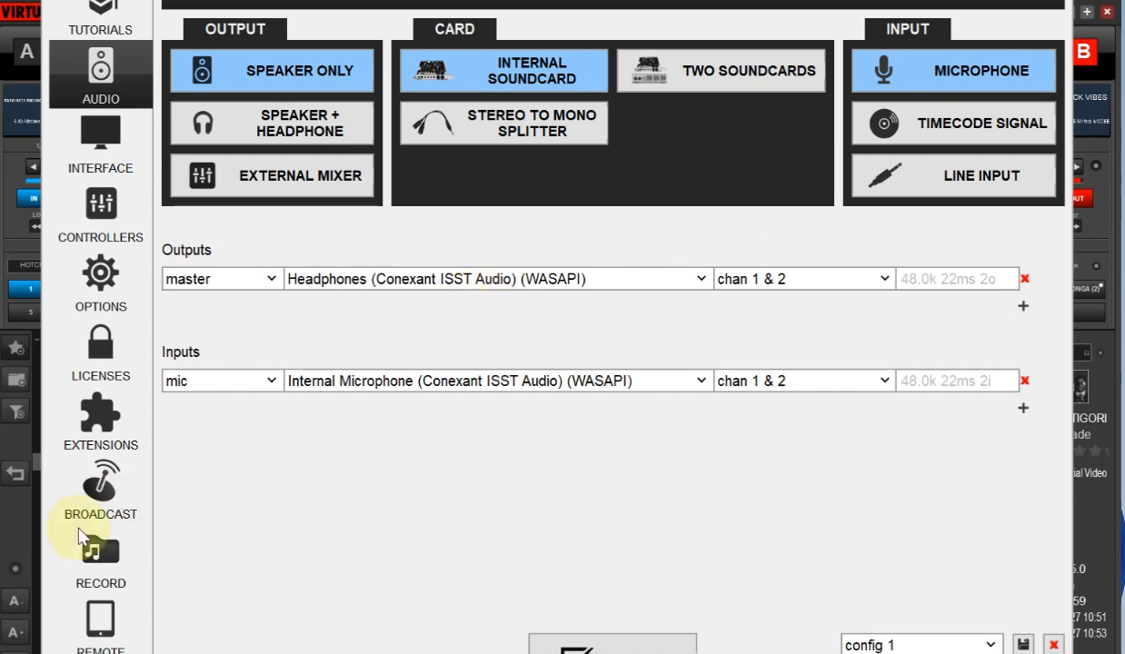
left_click(102, 548)
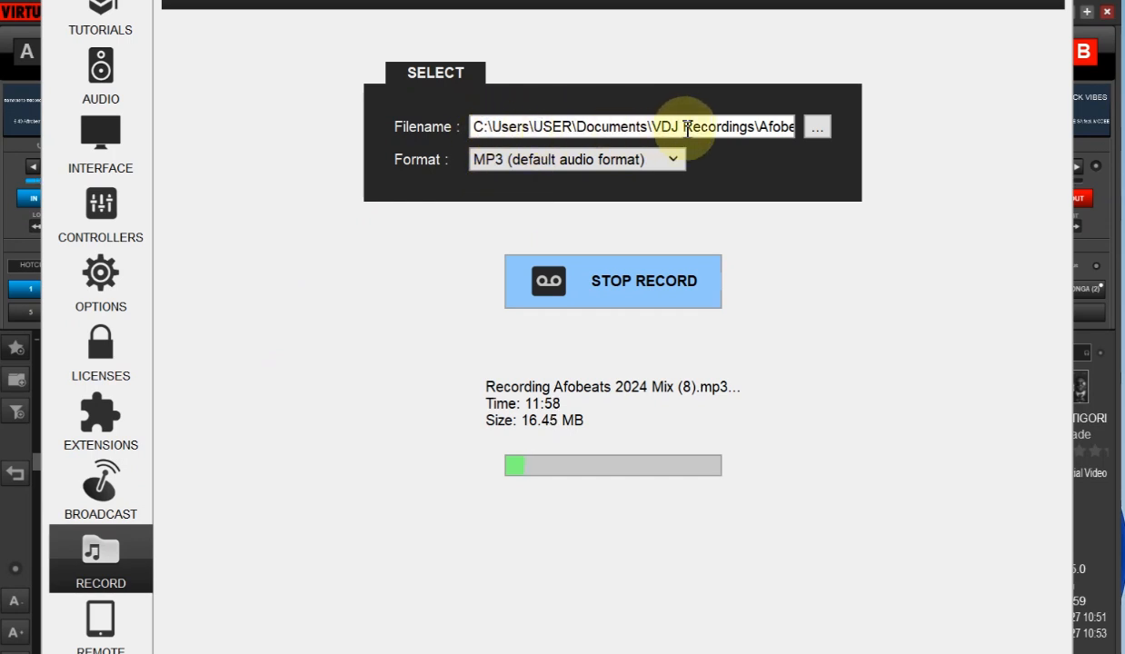
left_click_drag(652, 127, 857, 129)
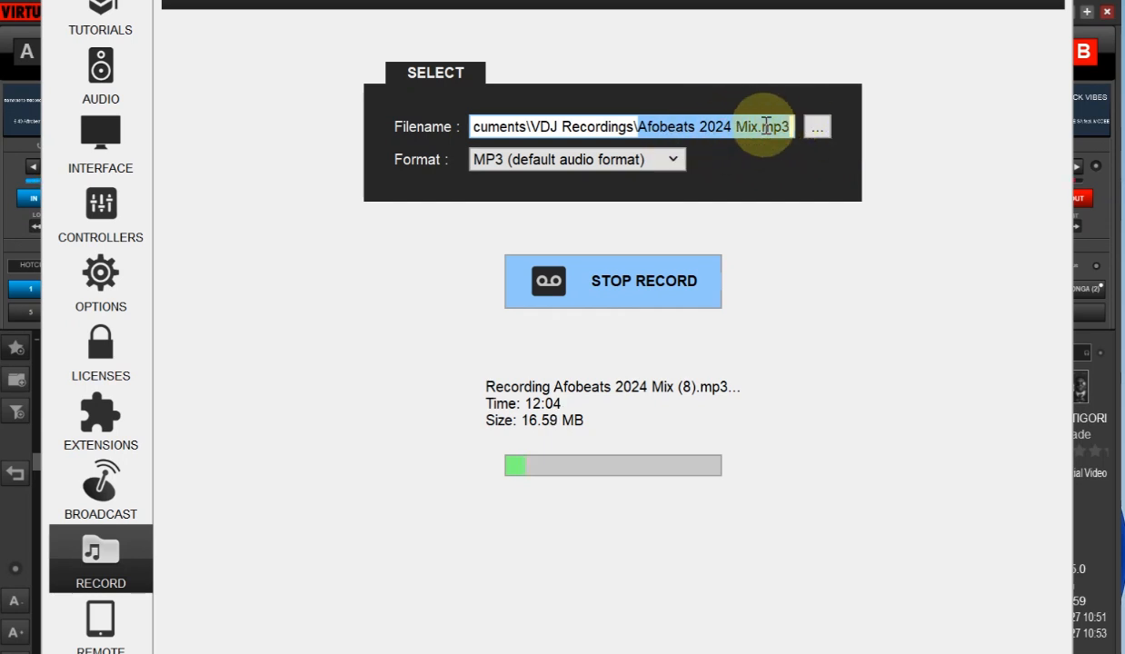
left_click(636, 162)
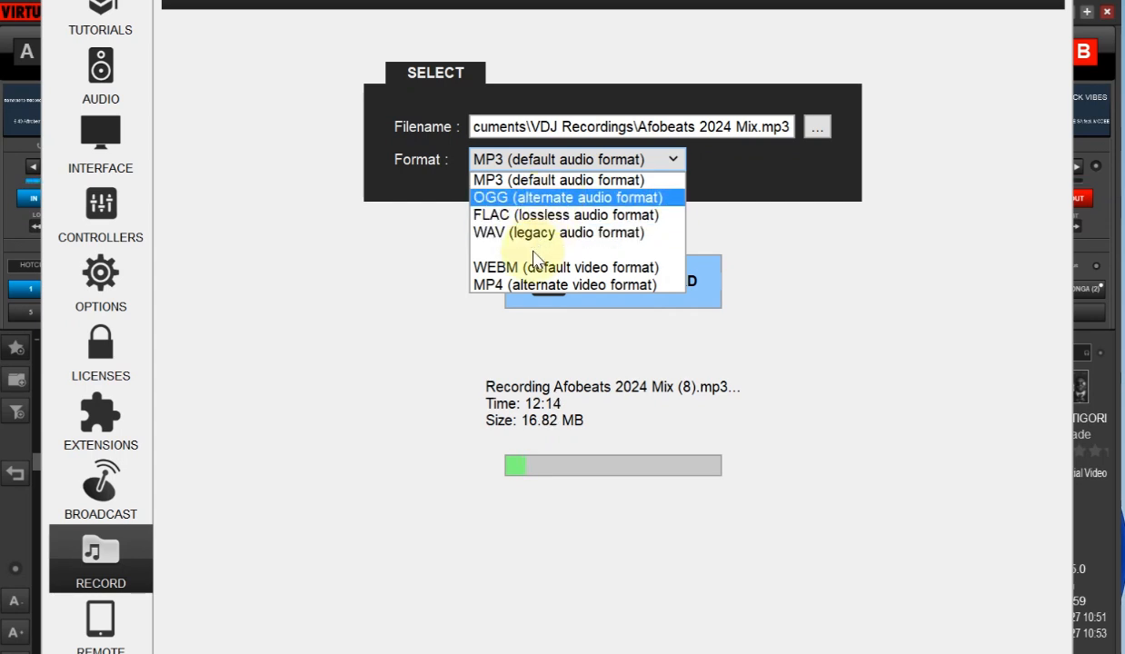
left_click(884, 242)
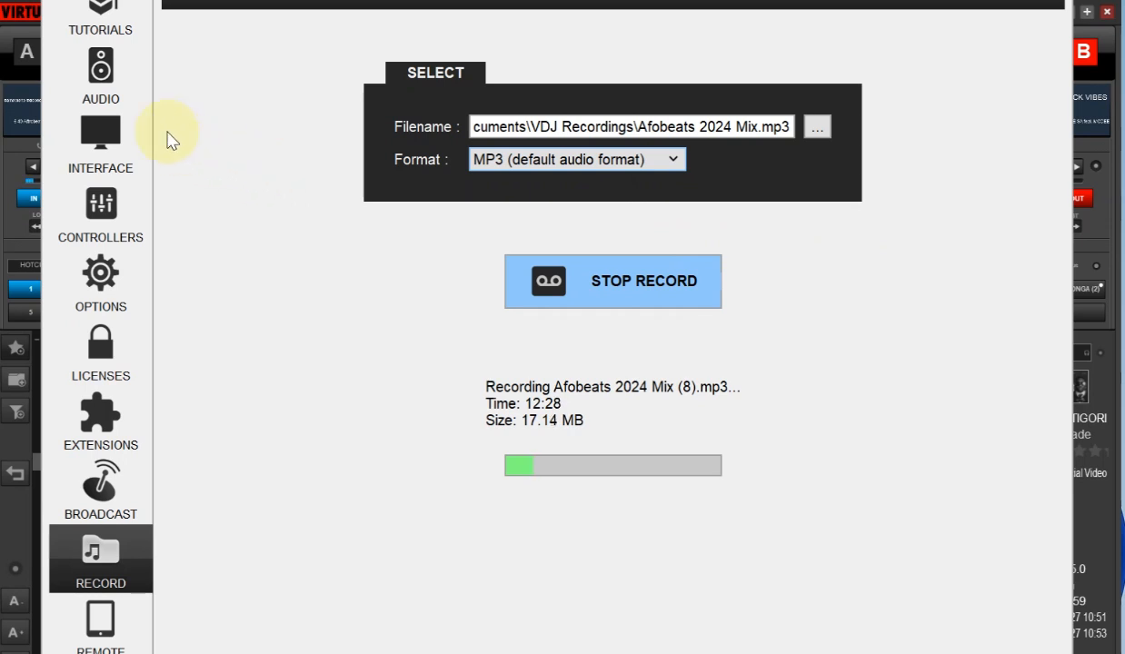
- Review the master output and microphone input devices in the audio settings, leaving the configuration as it is, and close the settings
left_click(121, 94)
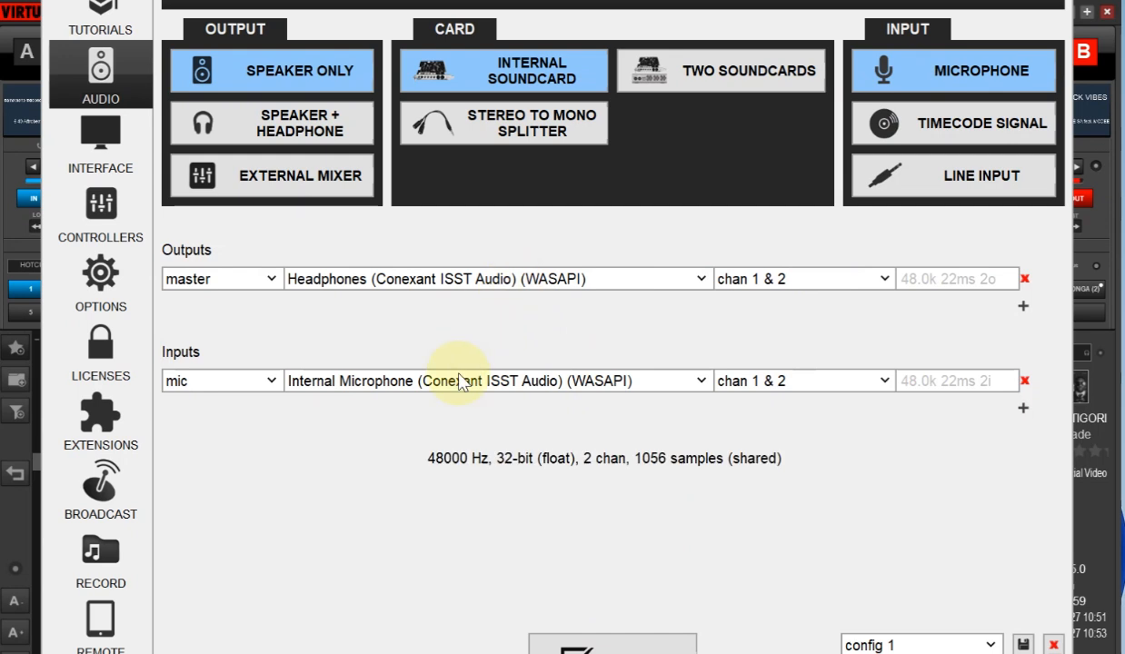
left_click(568, 273)
left_click(555, 272)
left_click(540, 380)
left_click(540, 381)
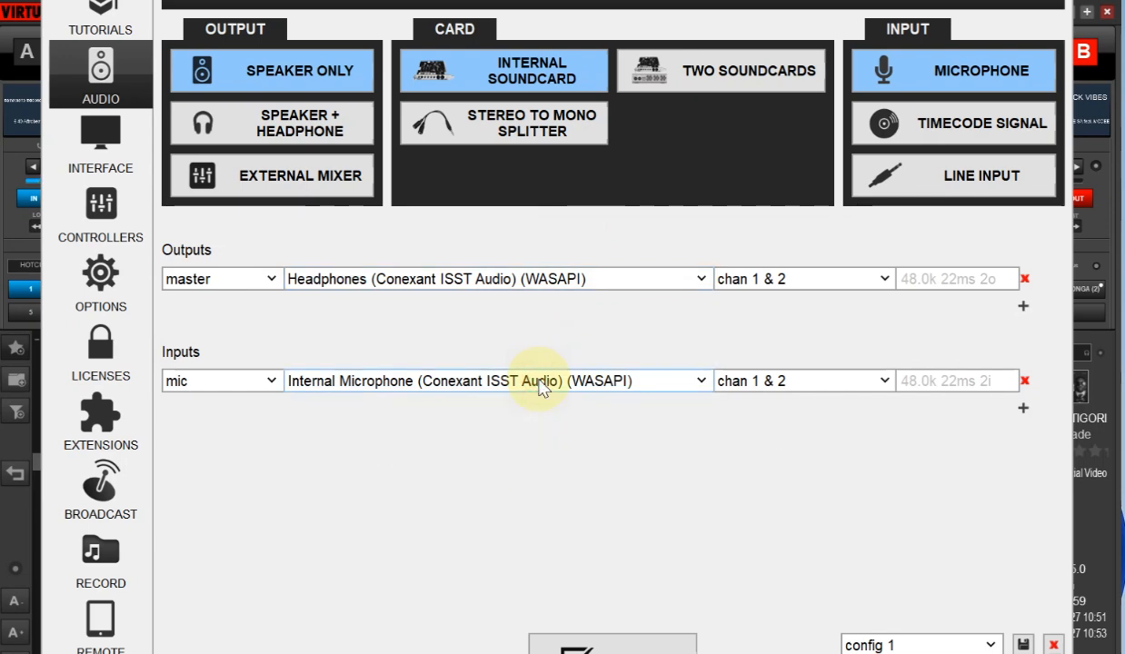
key("Escape")
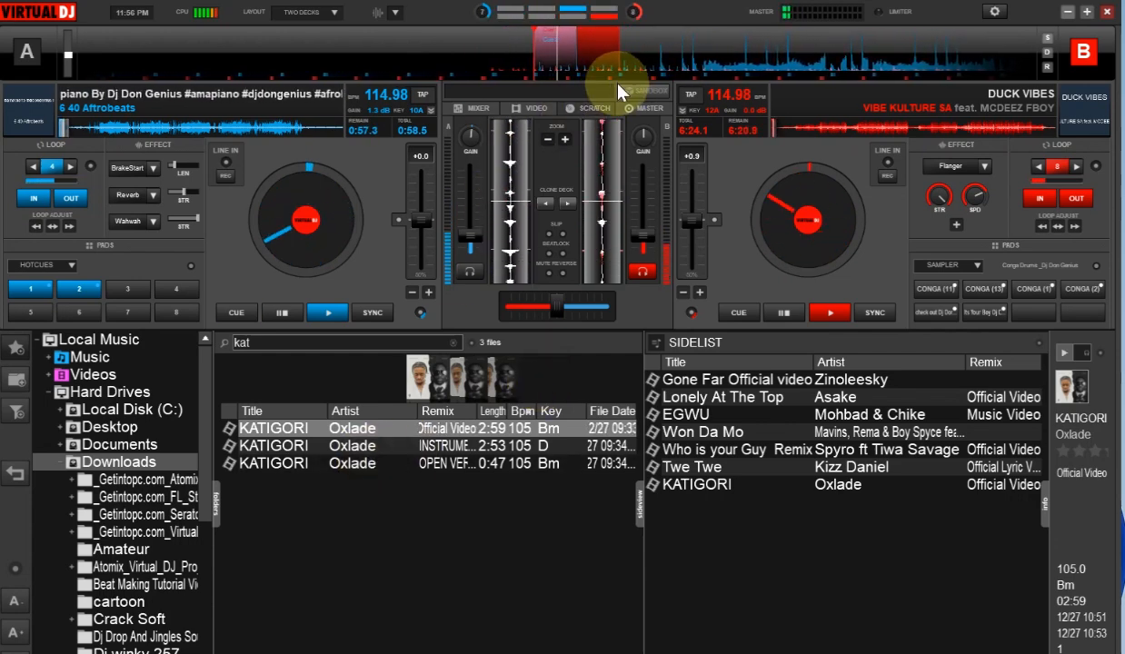
- Show the master controls in the centre mixer and switch the microphone off and back on
left_click(486, 111)
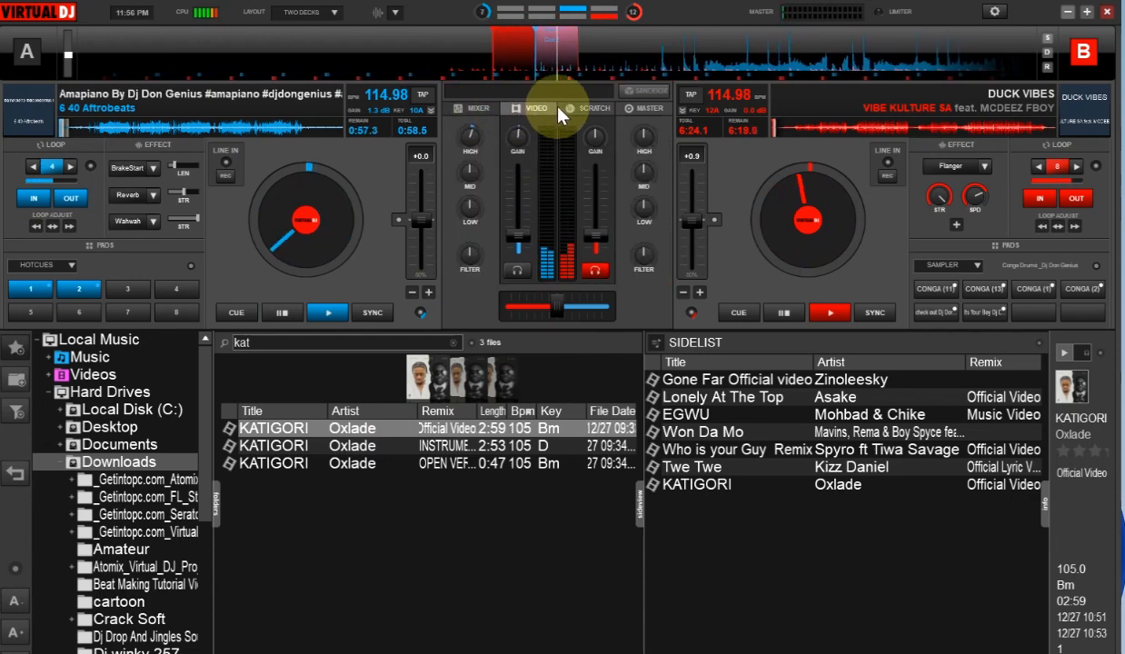
left_click(645, 108)
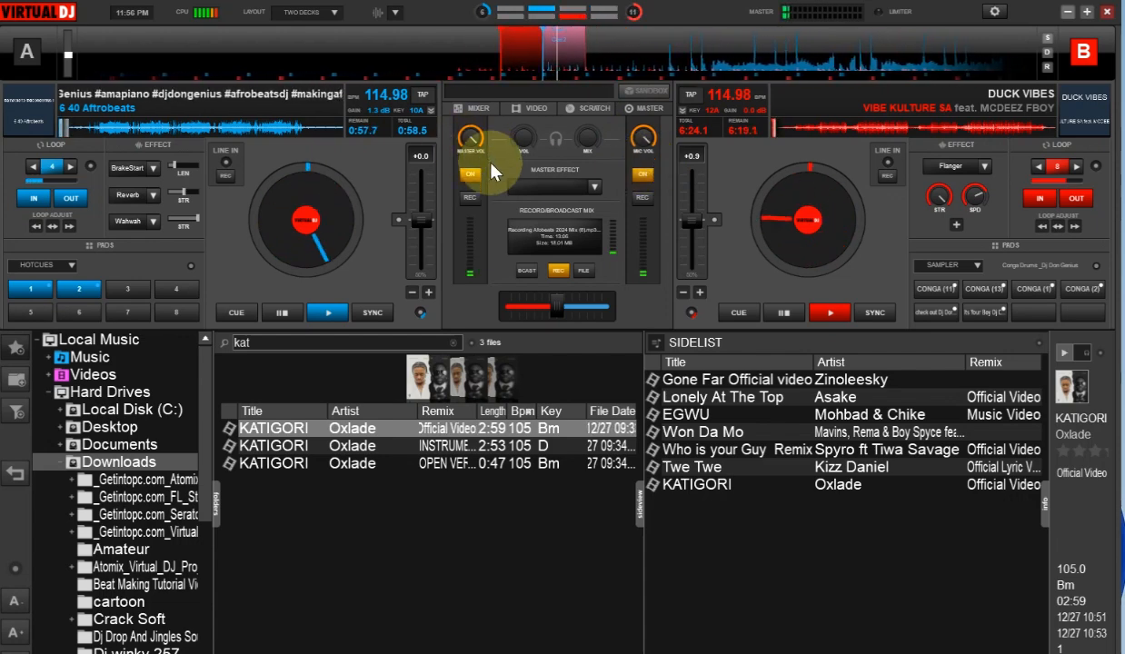
left_click(654, 177)
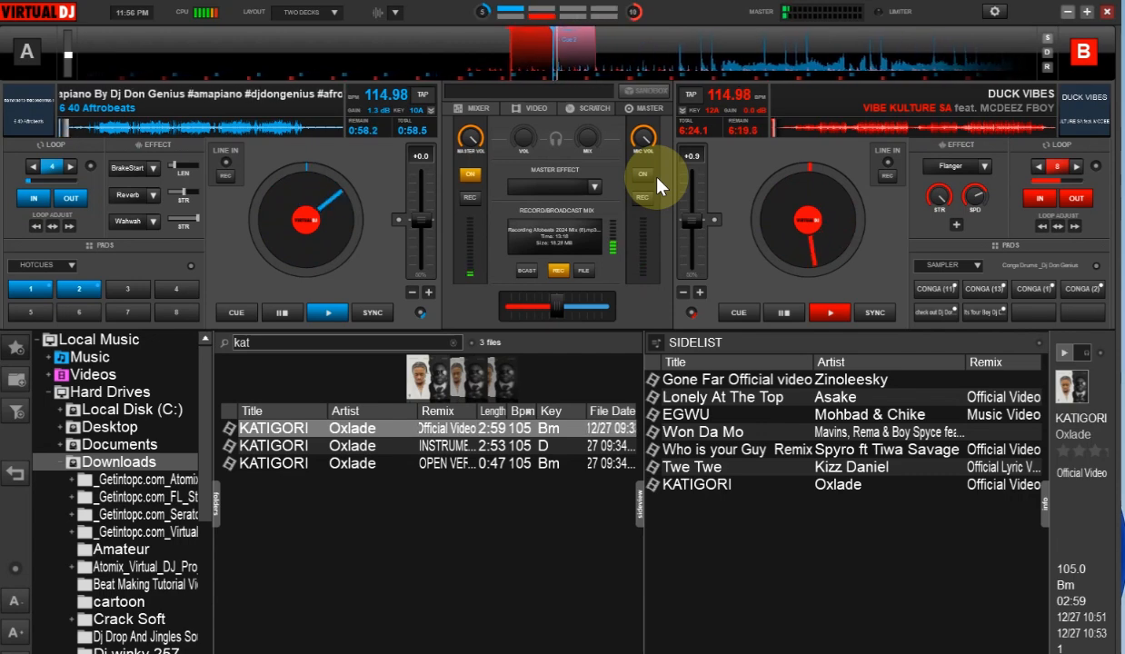
left_click(654, 177)
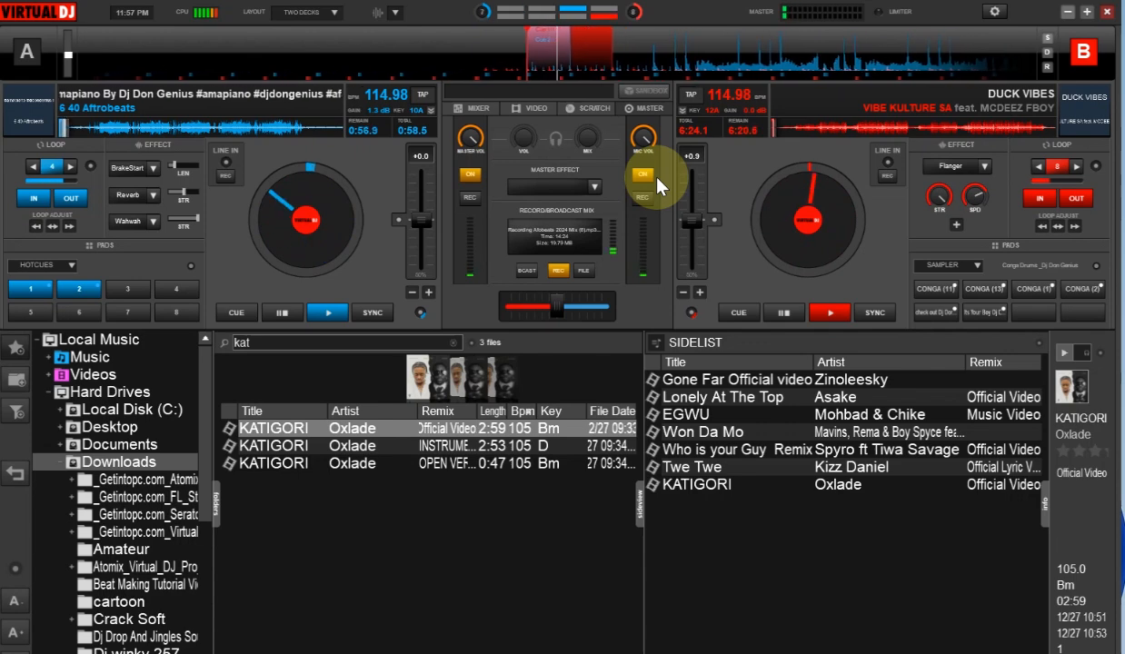
- Turn the microphone off, play the "check out" jingle sample, and turn the microphone on again
left_click(643, 174)
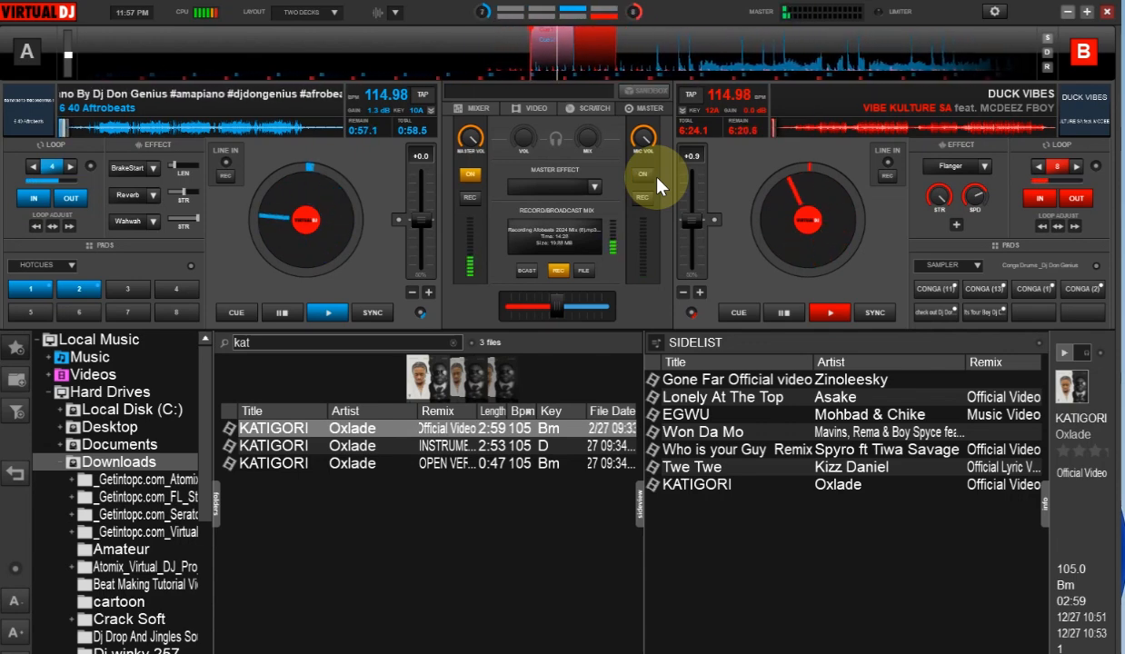
key("F5")
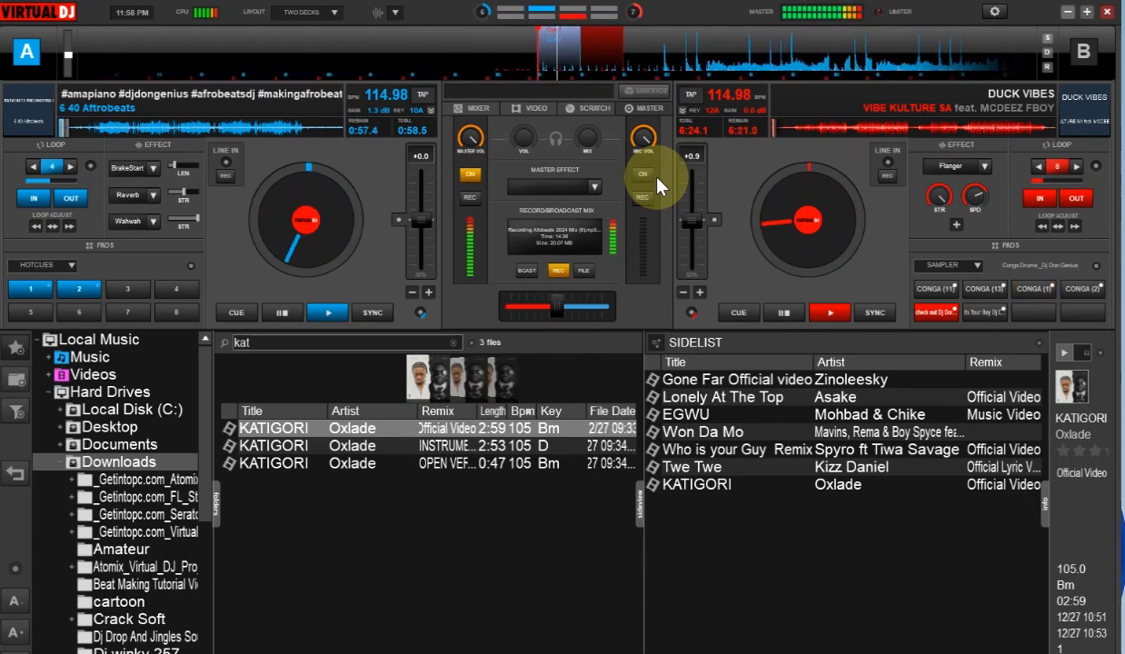
left_click(654, 176)
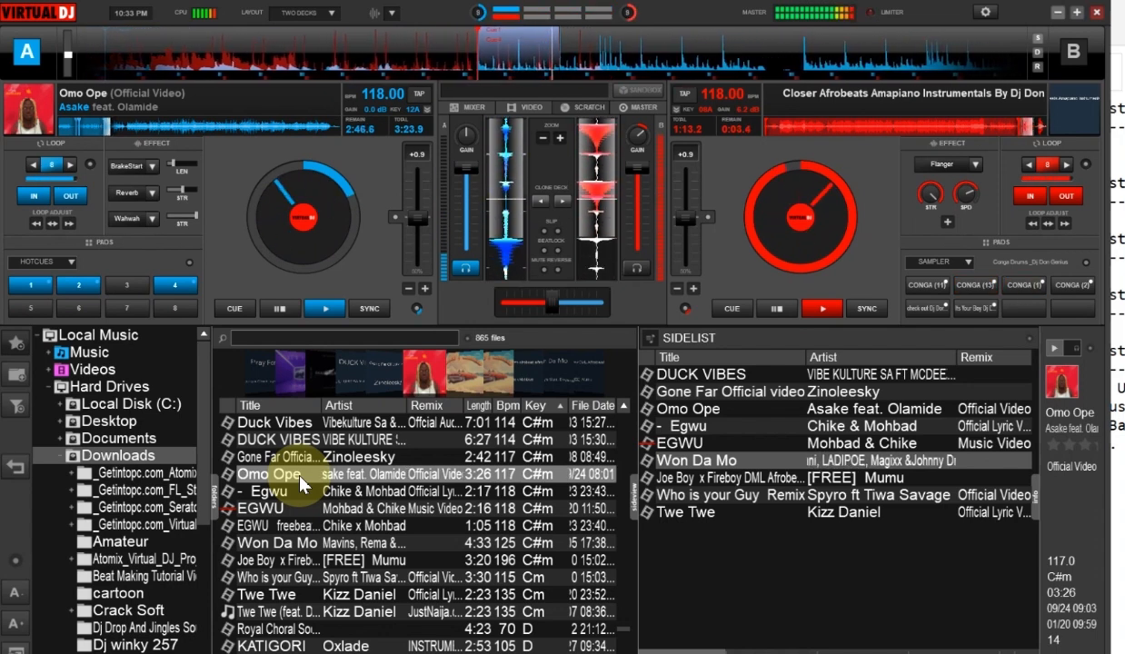
- Switch to deck B and load Won Da Mo from the Downloads folder onto it for playback
key("Left")
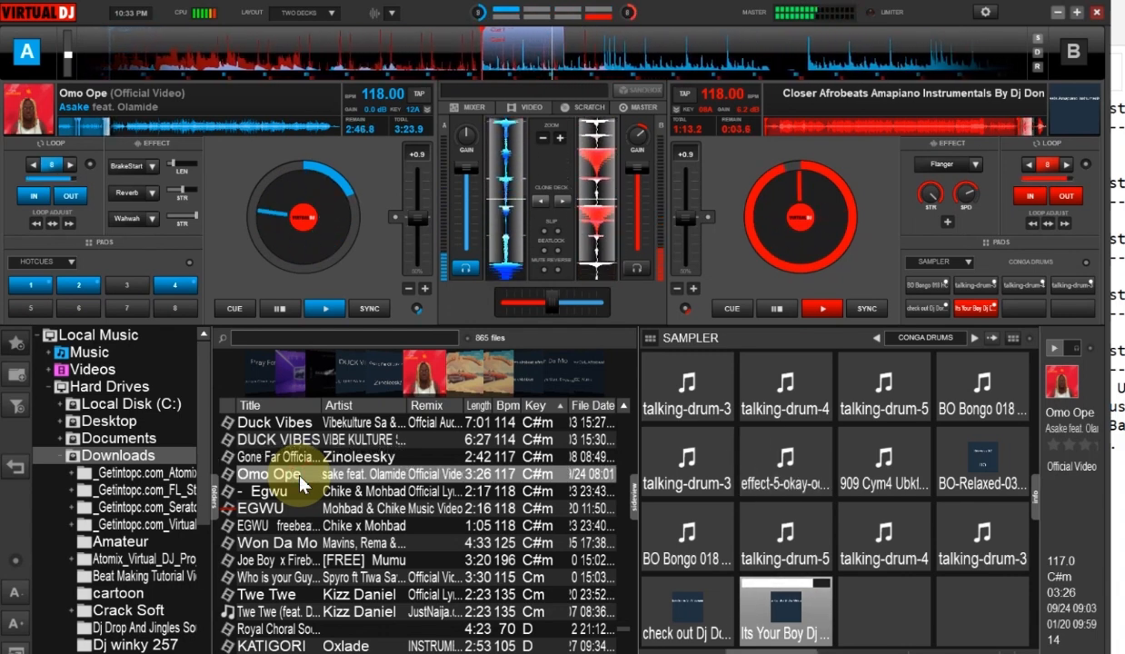
key("Tab")
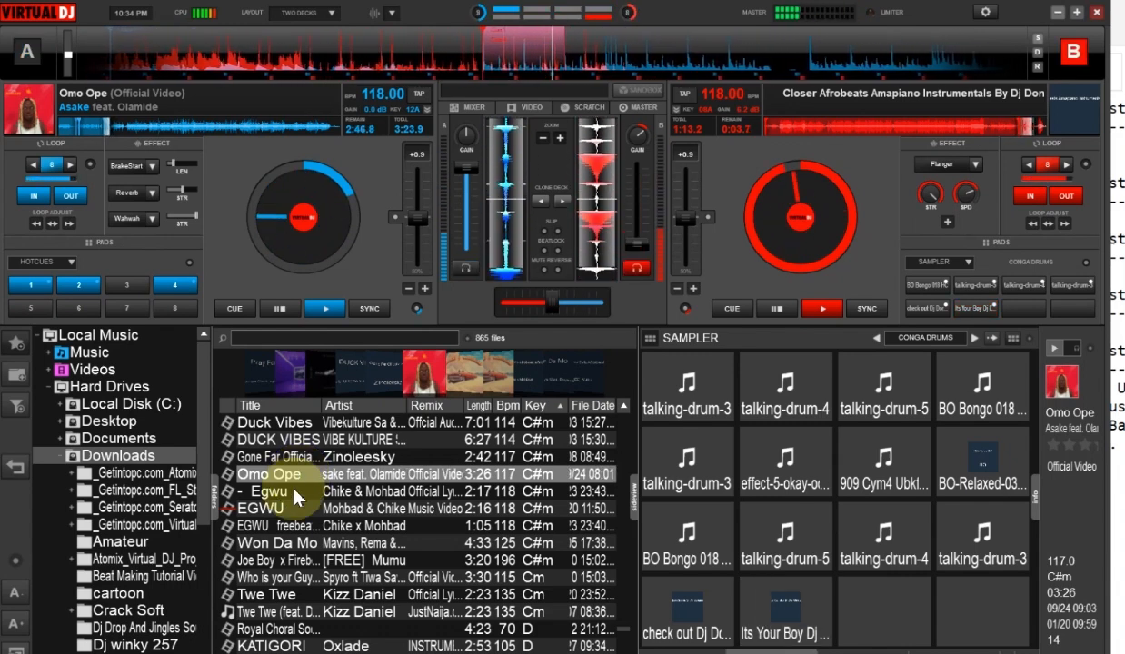
double_click(274, 549)
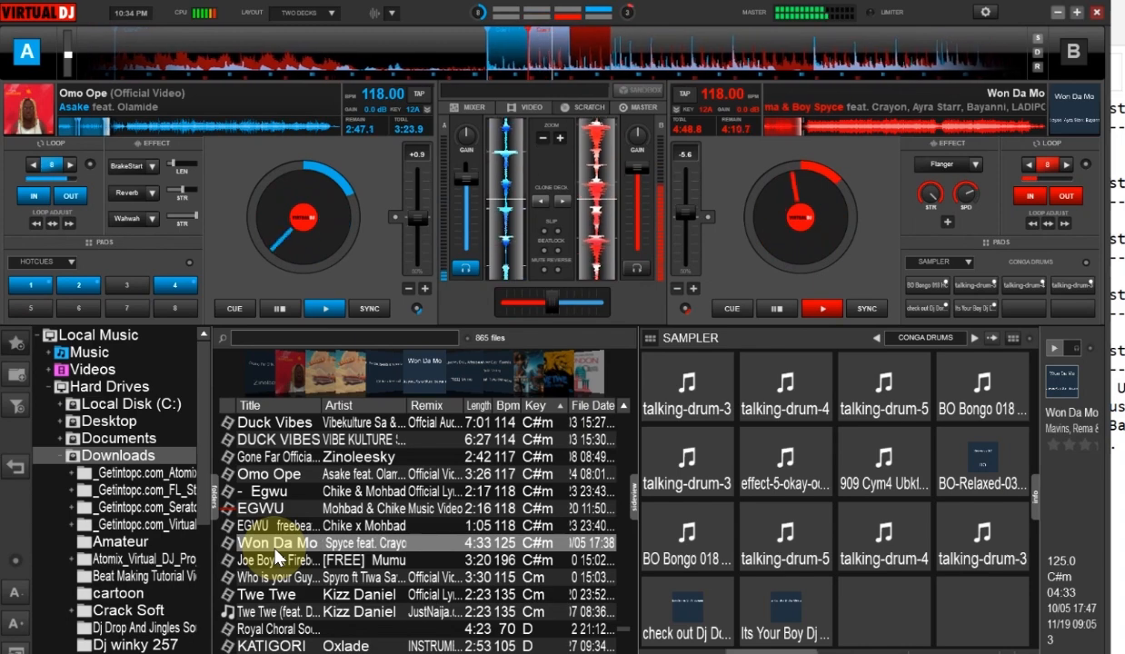
- Load the instrumental version of KATIGORI by Oxlade onto deck A and start playing it
key("Down")
key("Down")
key("Down")
key("Down")
key("Down")
key("Down")
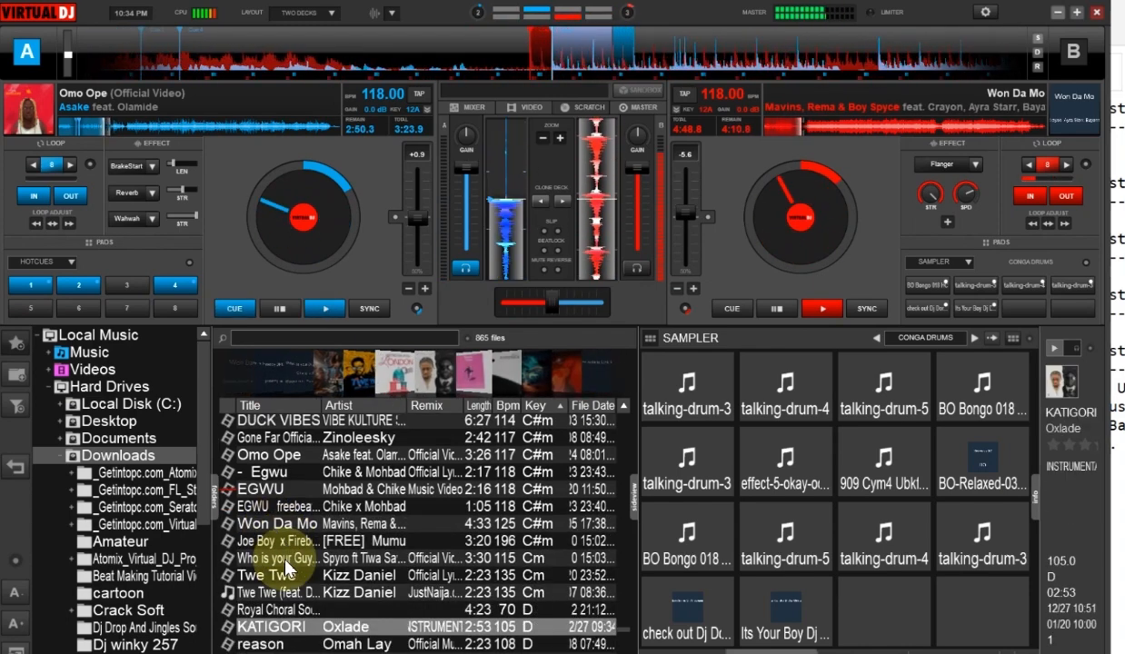
key("Left")
key("space")
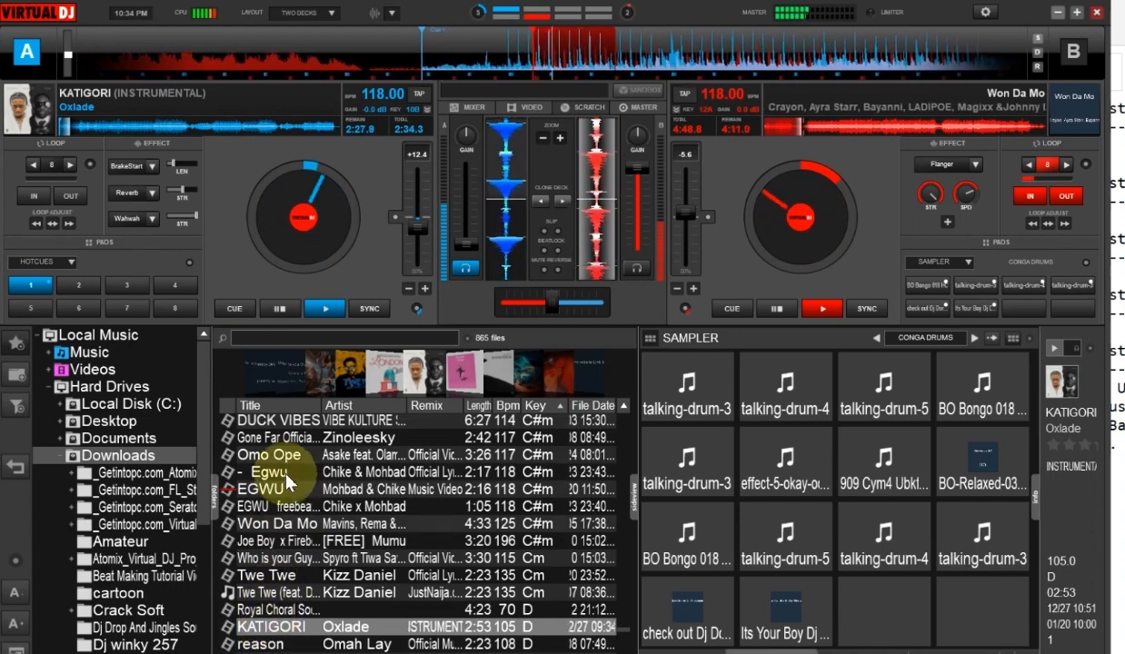
- Replace the deck A track with Zinoleesky's Gone Far Official video and start playing it
left_click(285, 444)
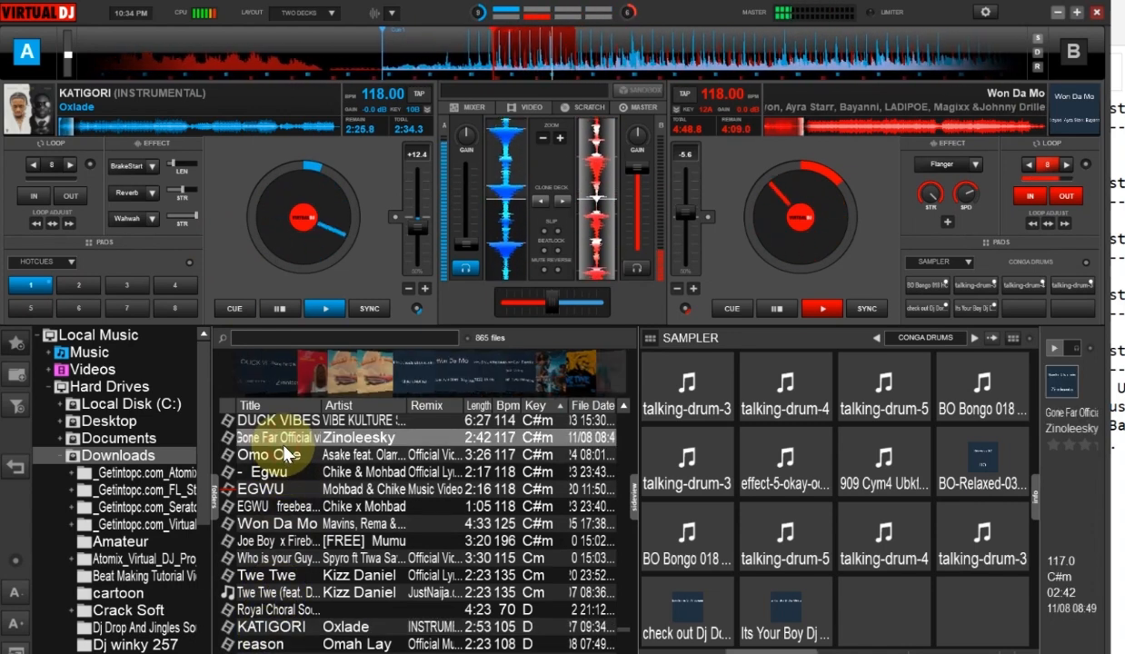
double_click(285, 445)
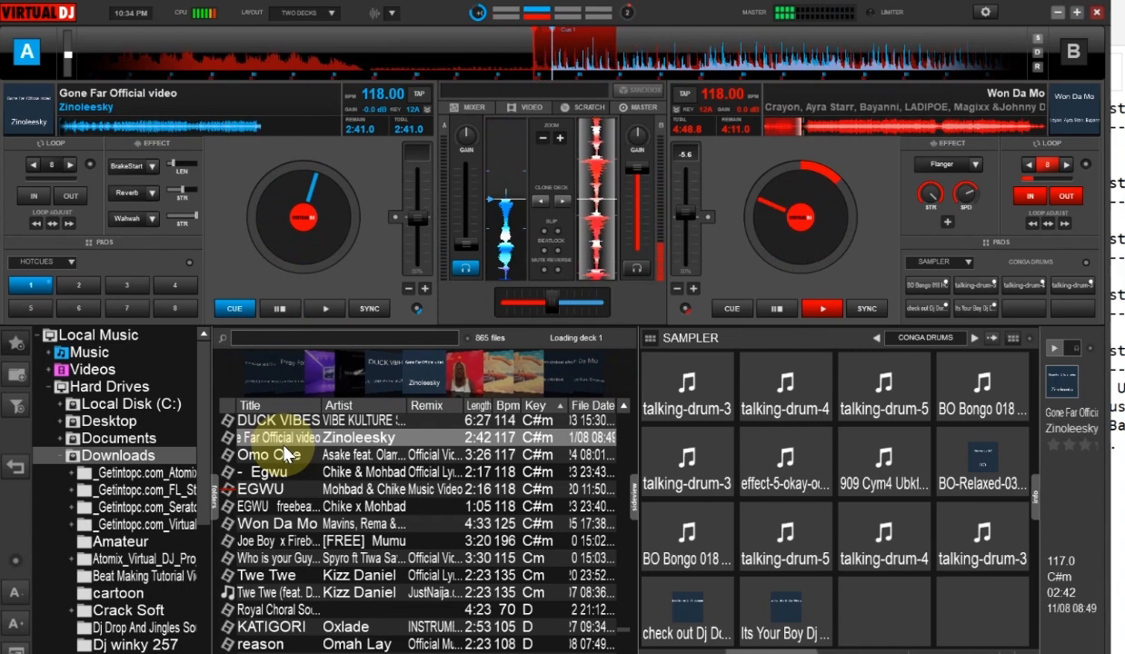
key("space")
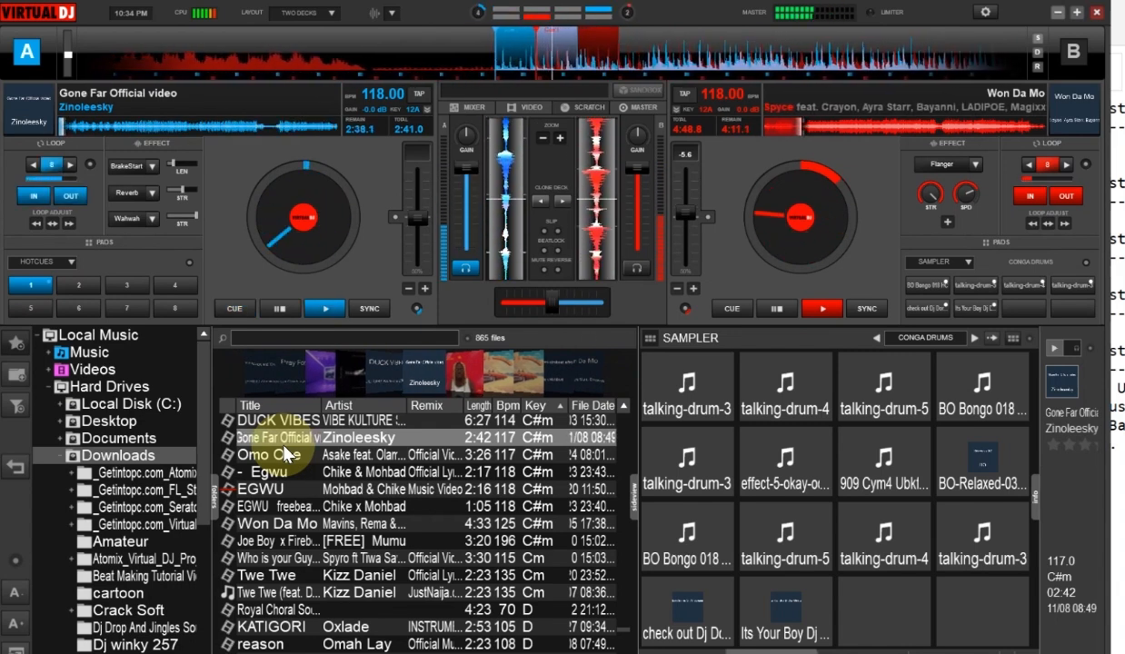
- Switch to deck B, fade its volume down, and stop Won Da Mo at its cue point
key("Tab")
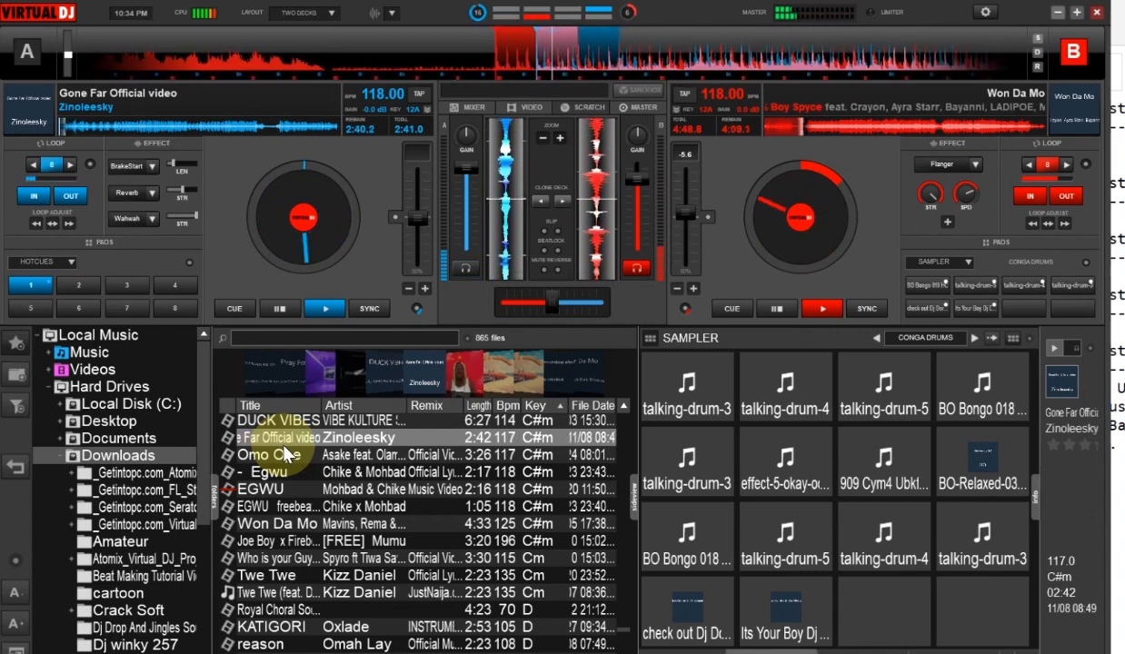
key("shift+Down")
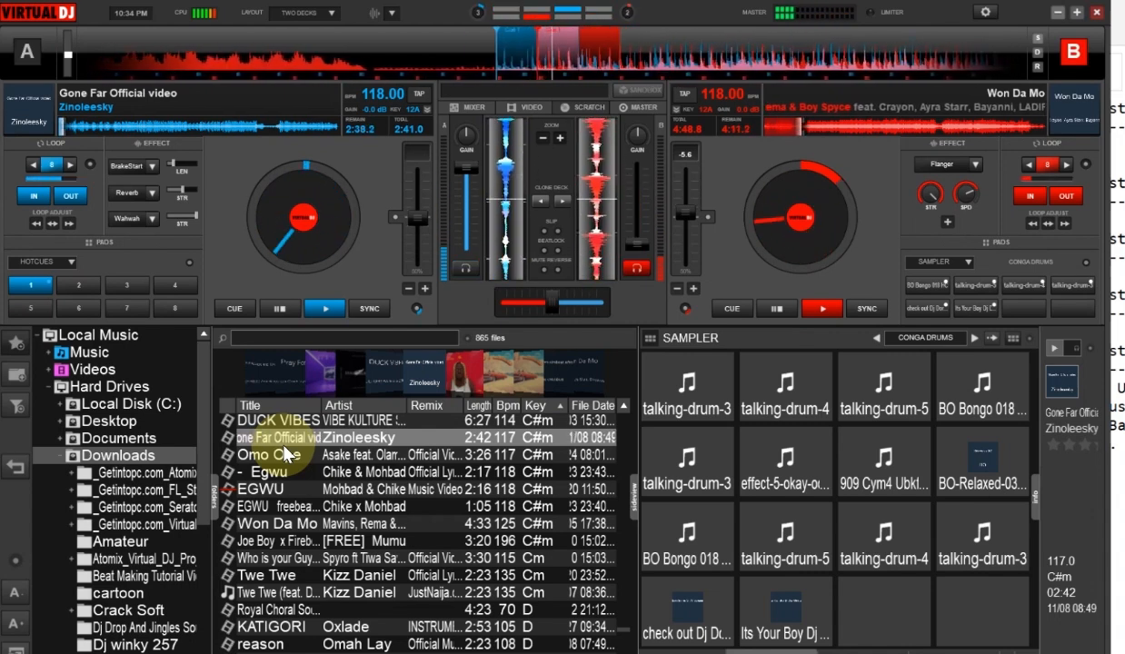
key("c")
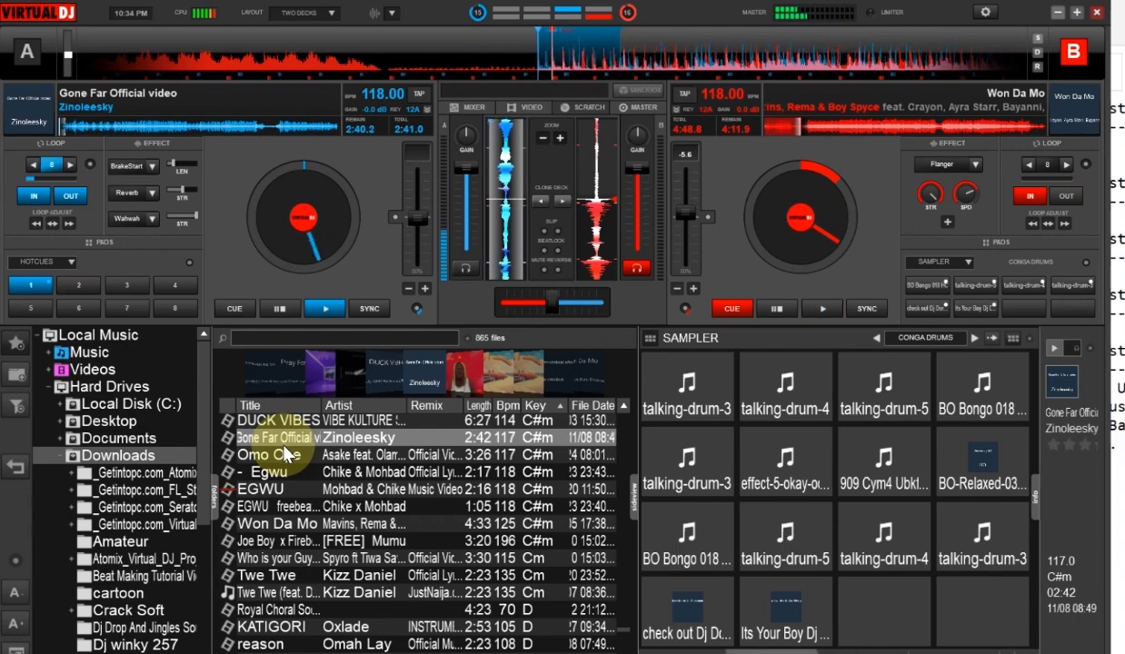
- Load DUCK VIBES by VIBE KULTURE SA onto deck B and play it in an 8-beat loop
key("Up")
key("Return")
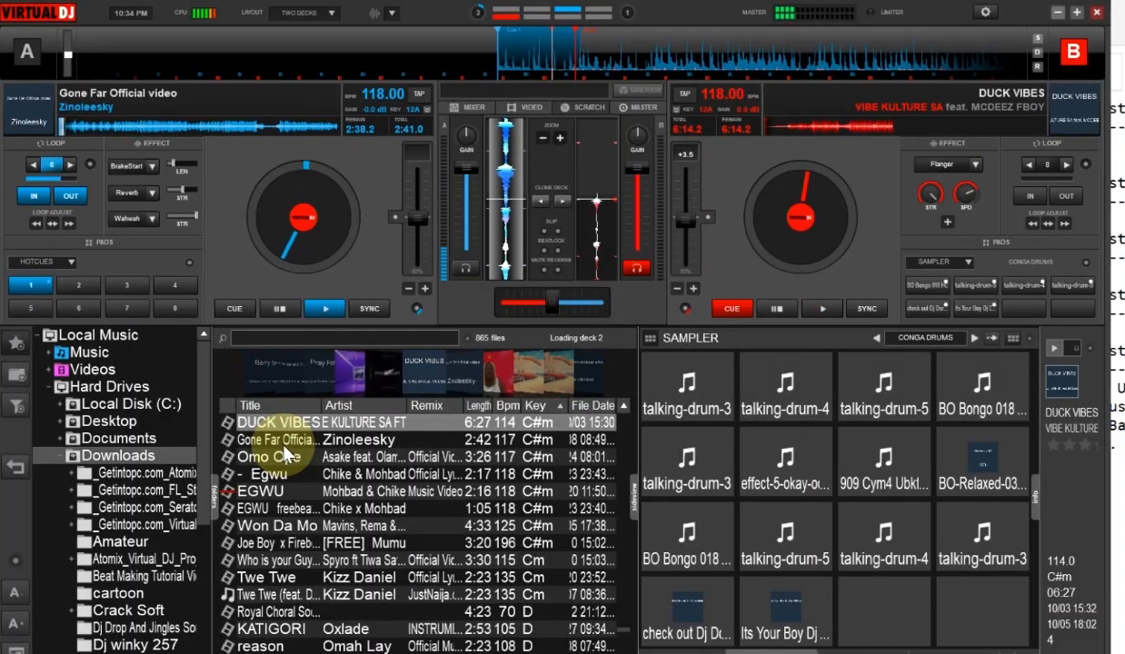
key("space")
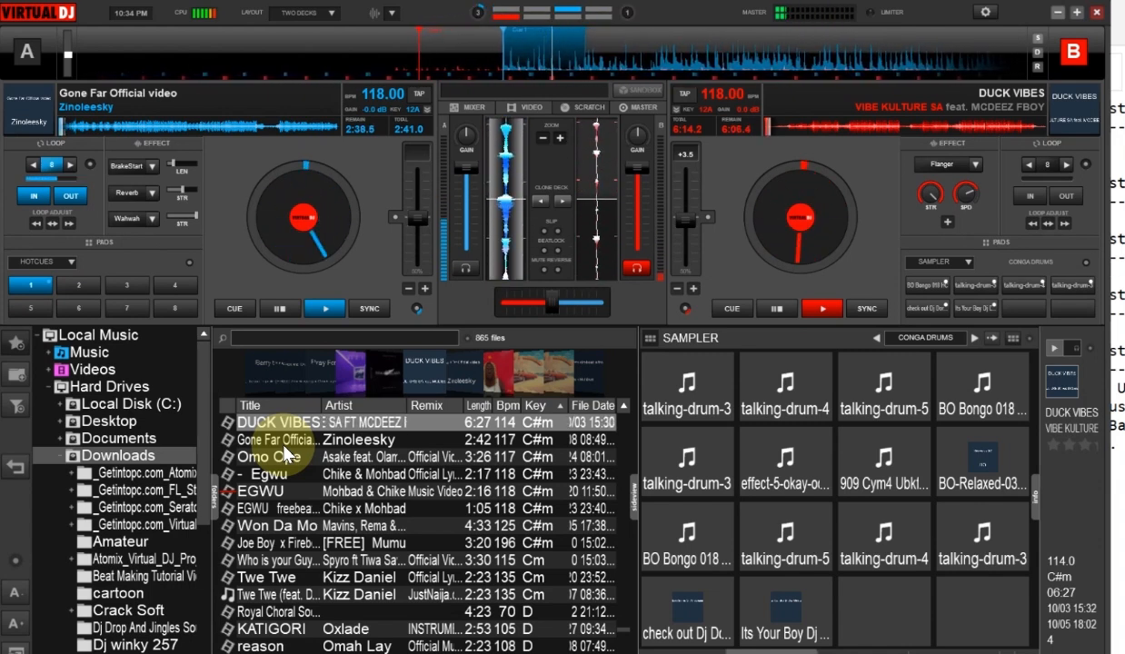
key("l")
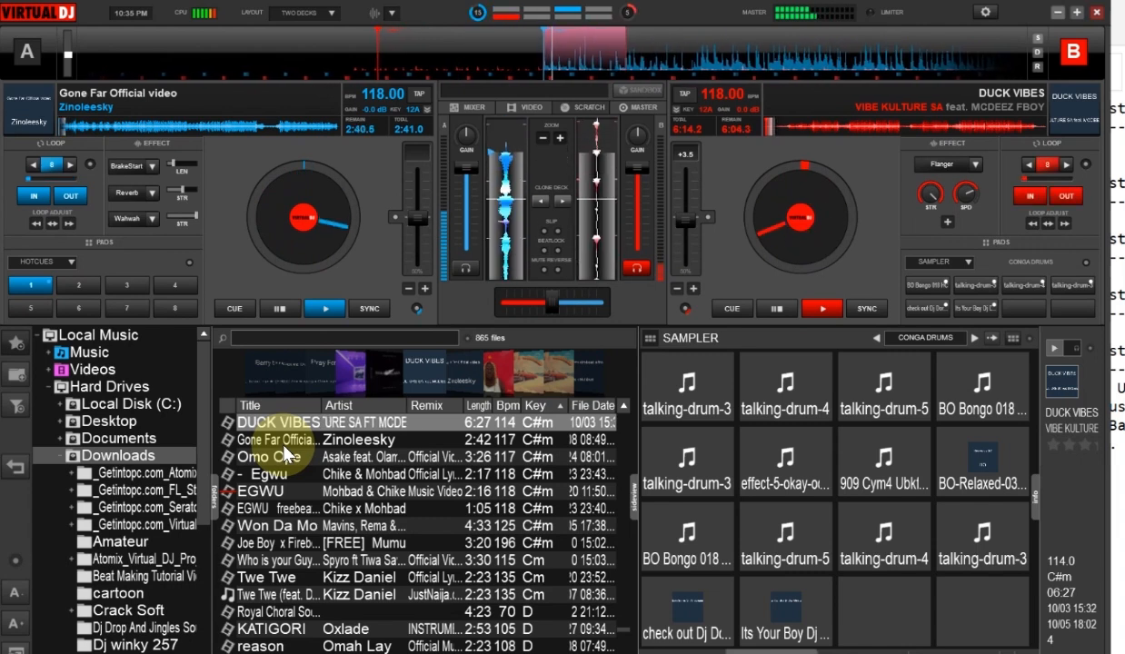
- Switch to deck A and return Gone Far to its cue point
key("Tab")
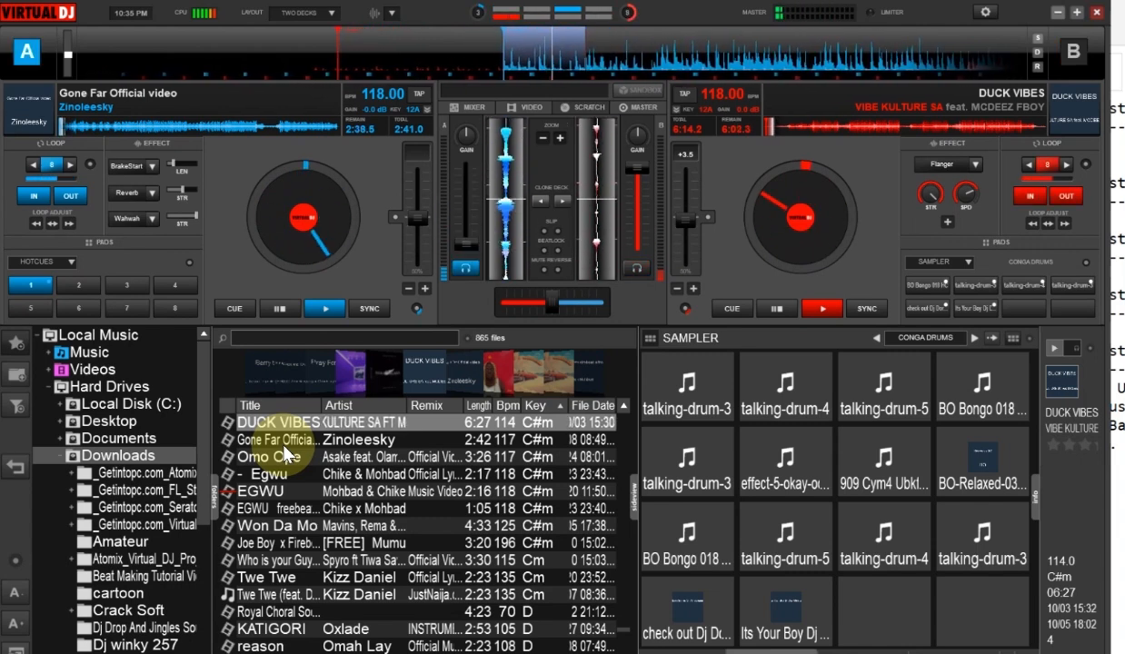
key("c")
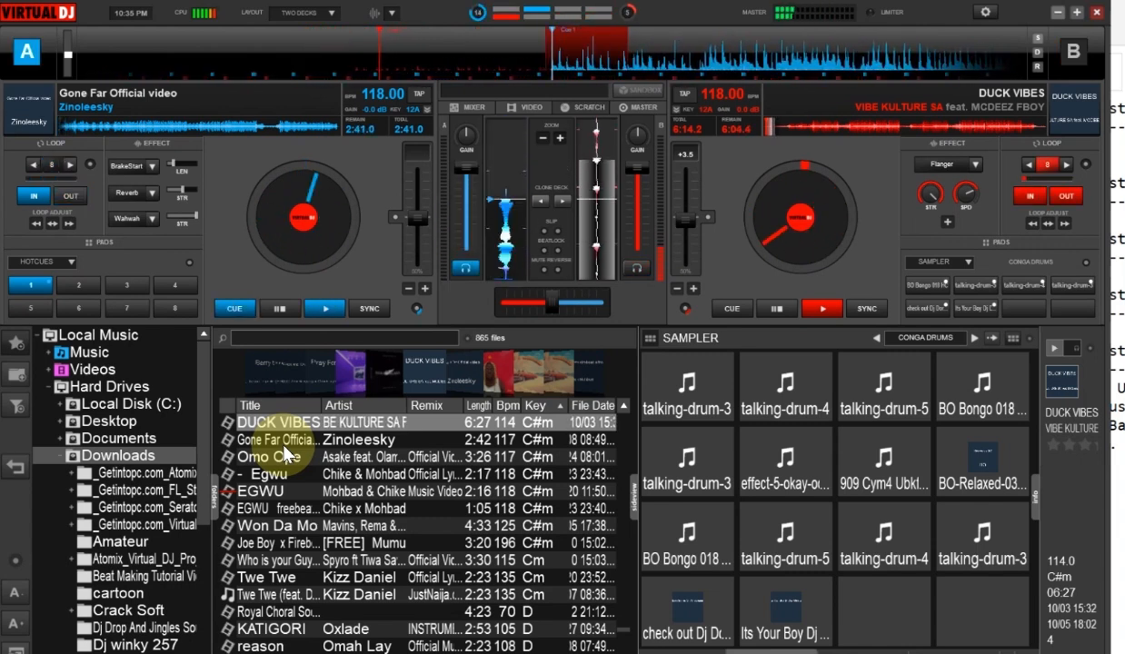